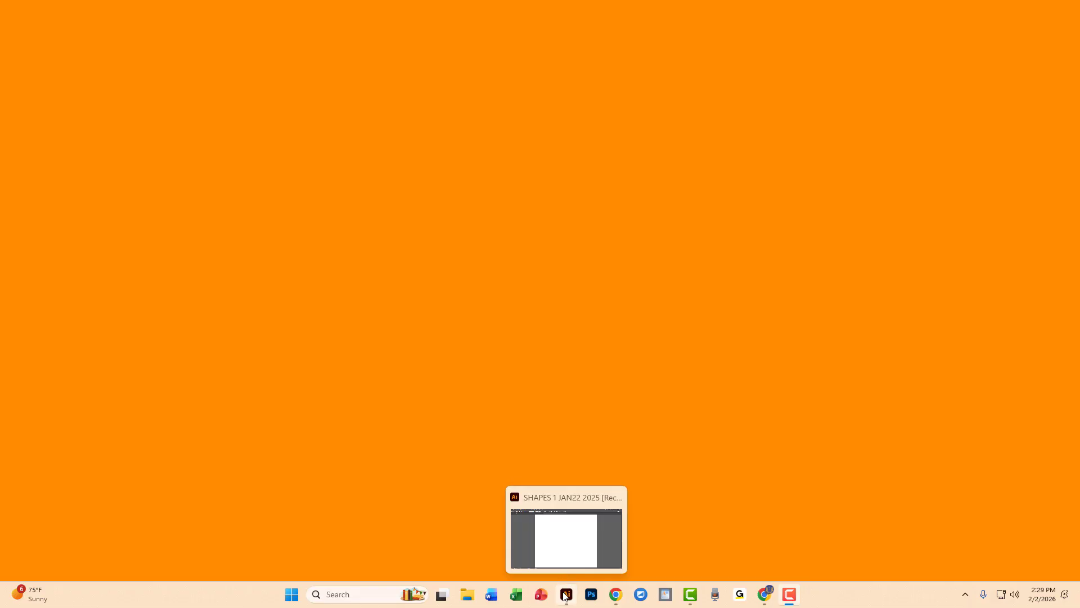
Switch to Illustrator's SHAPES 1 JAN22 2025 document, undo the last clear and deselect everything.
{"action": "mouse_move", "coordinate": [562, 535]}
{"action": "left_click", "coordinate": [567, 594]}
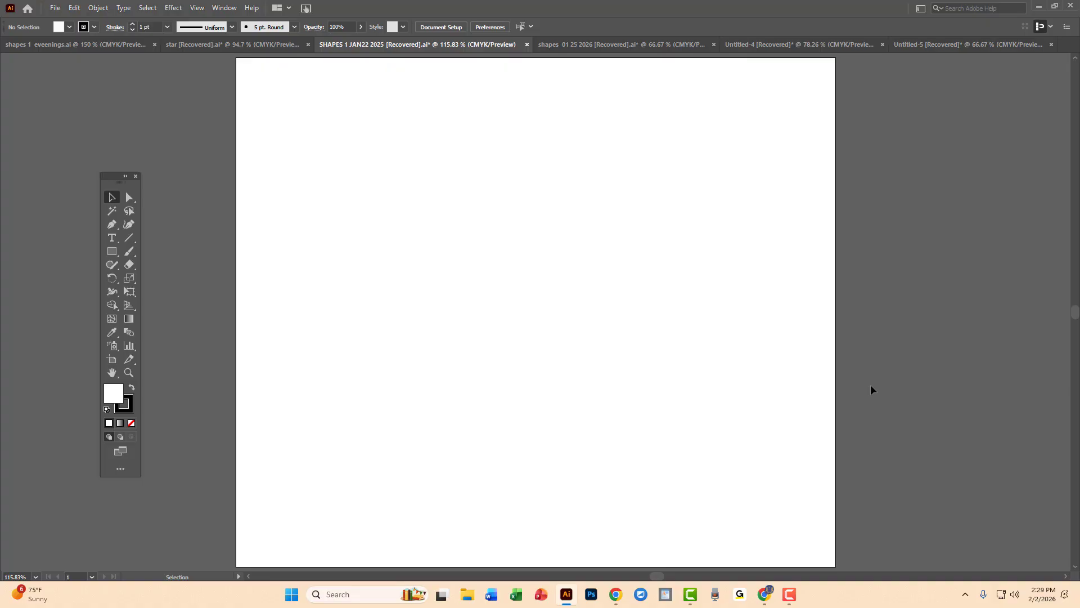
{"action": "key", "text": "a"}
{"action": "key", "text": "v"}
{"action": "left_click", "coordinate": [73, 9]}
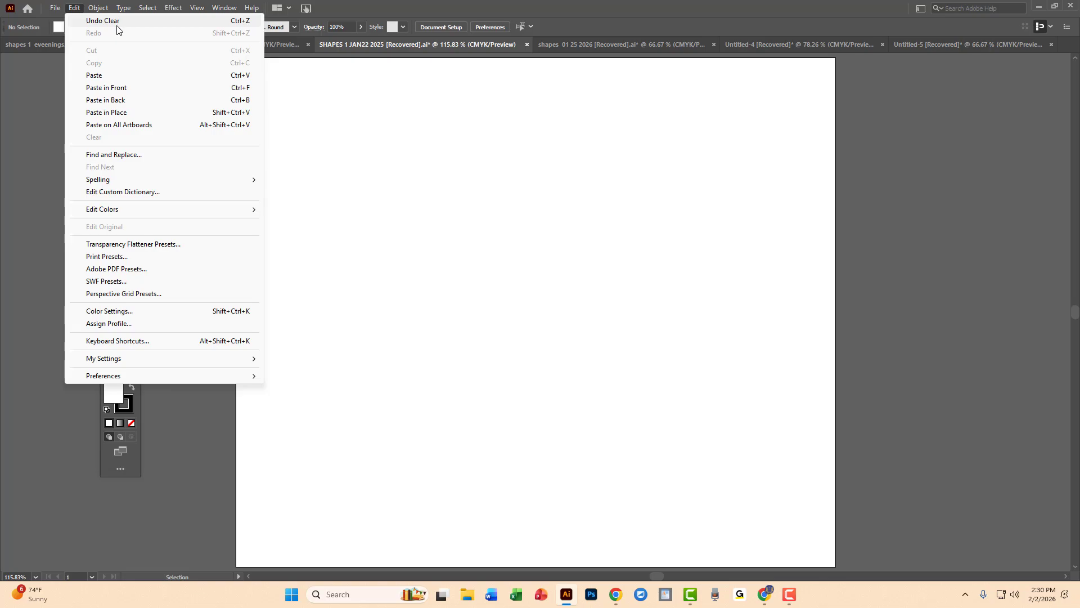
{"action": "left_click", "coordinate": [120, 25]}
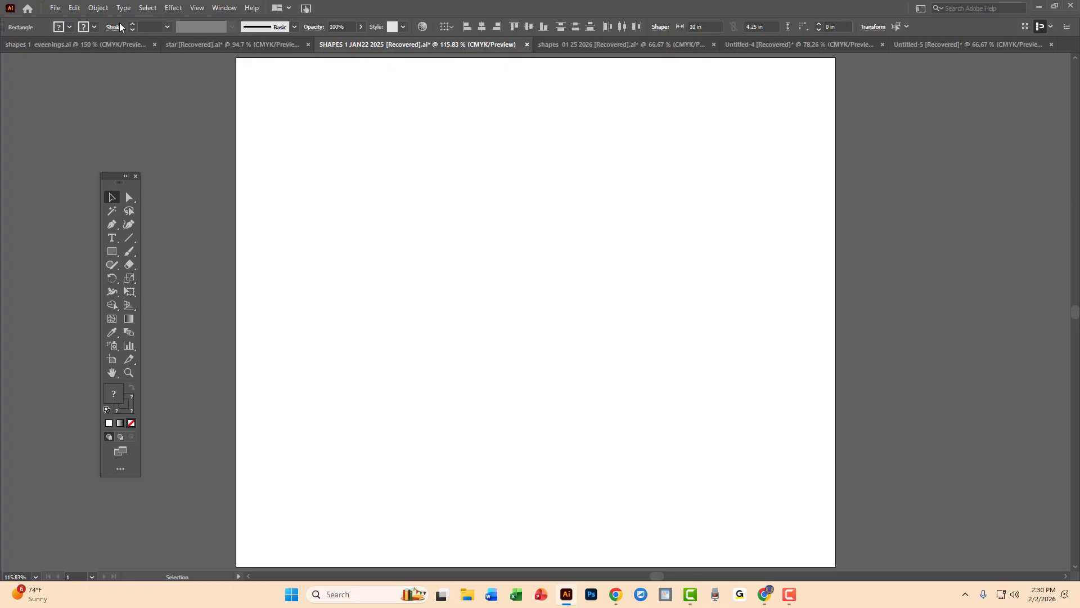
{"action": "left_click", "coordinate": [675, 369]}
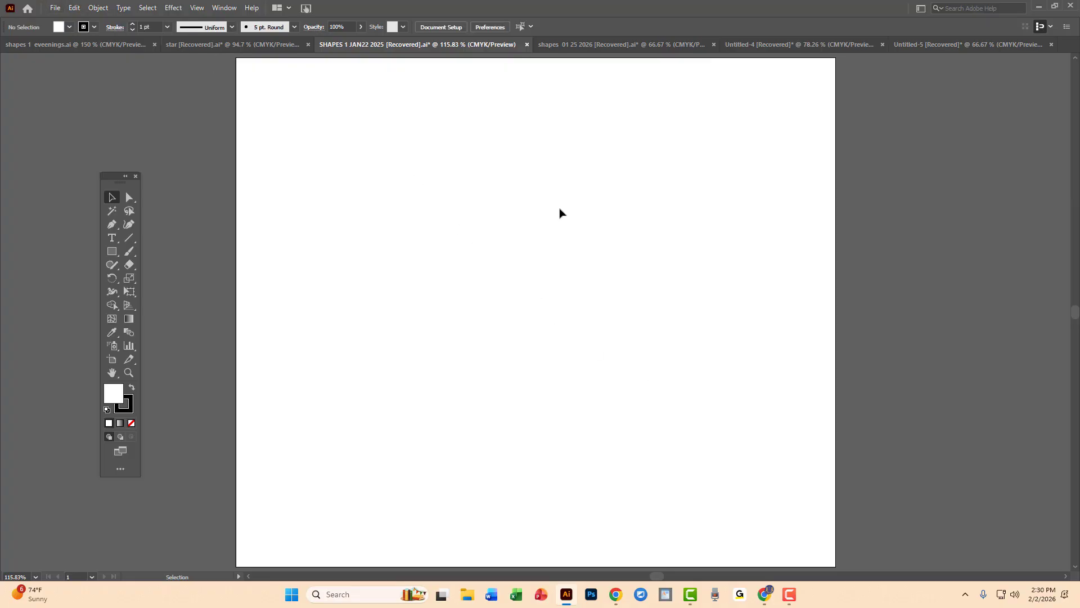
Create a new 10 × 10 in document with one artboard, CMYK color and 300 ppi raster effects.
{"action": "key", "text": "ctrl+n"}
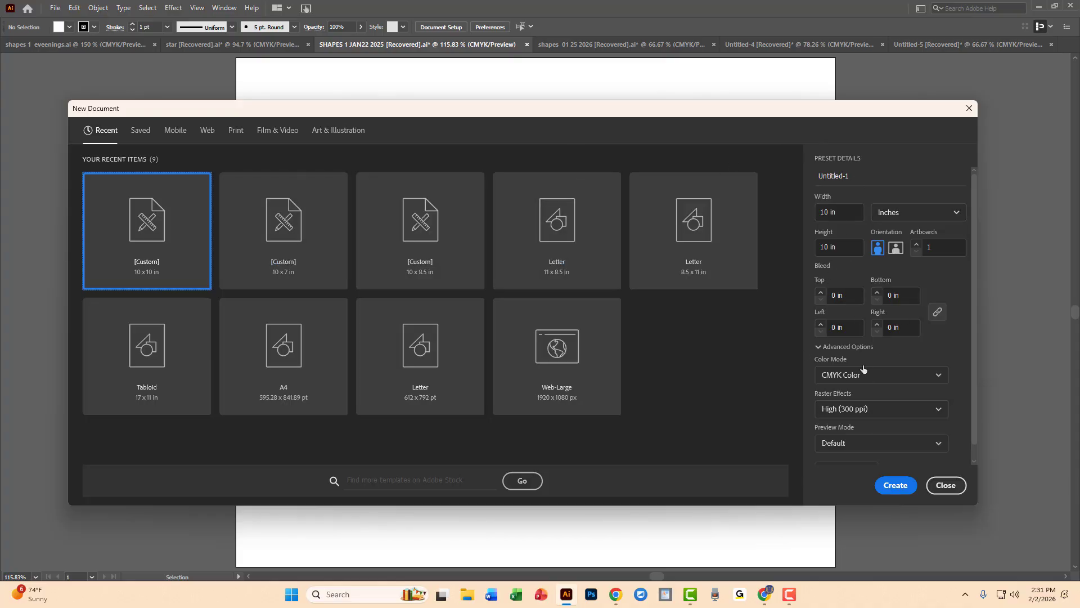
{"action": "left_click", "coordinate": [892, 491]}
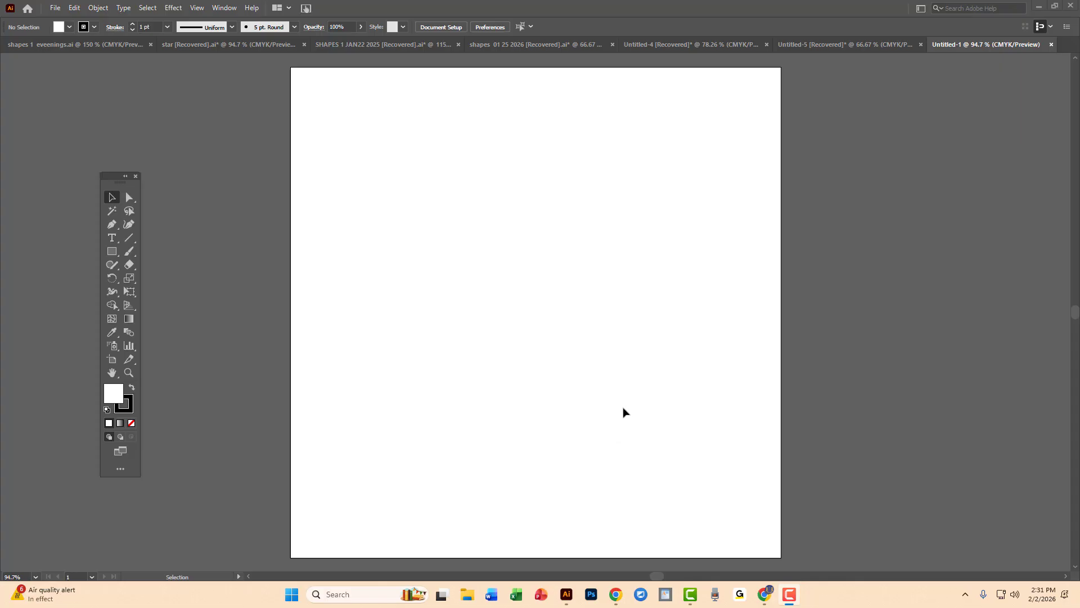
{"action": "left_click", "coordinate": [644, 385]}
Add the point text "FILE MENU" on the upper middle area of the artboard with the Type tool.
{"action": "key", "text": "z"}
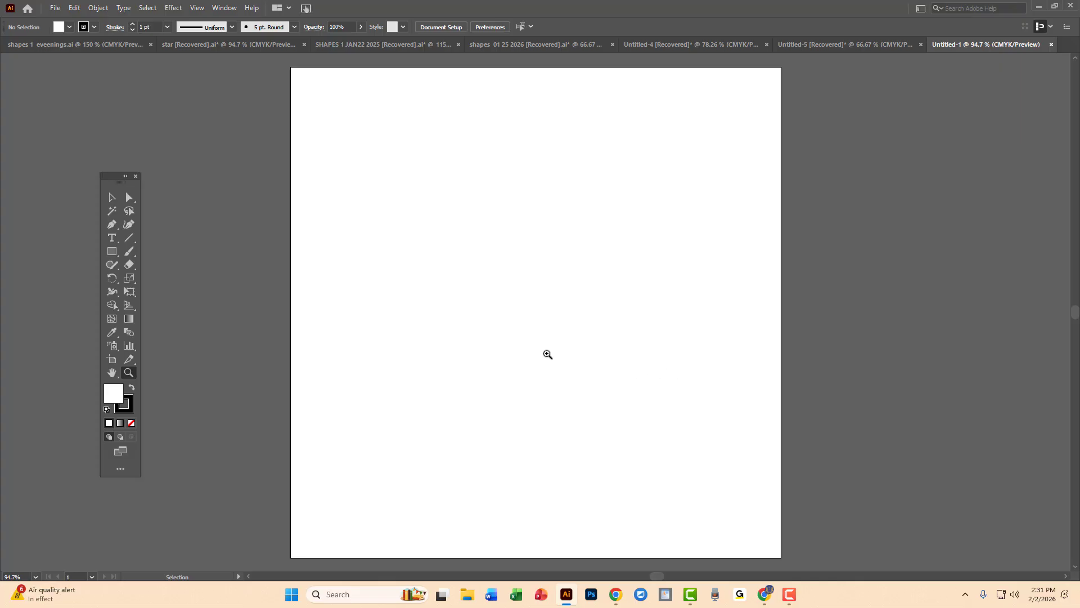
{"action": "left_click", "coordinate": [526, 341]}
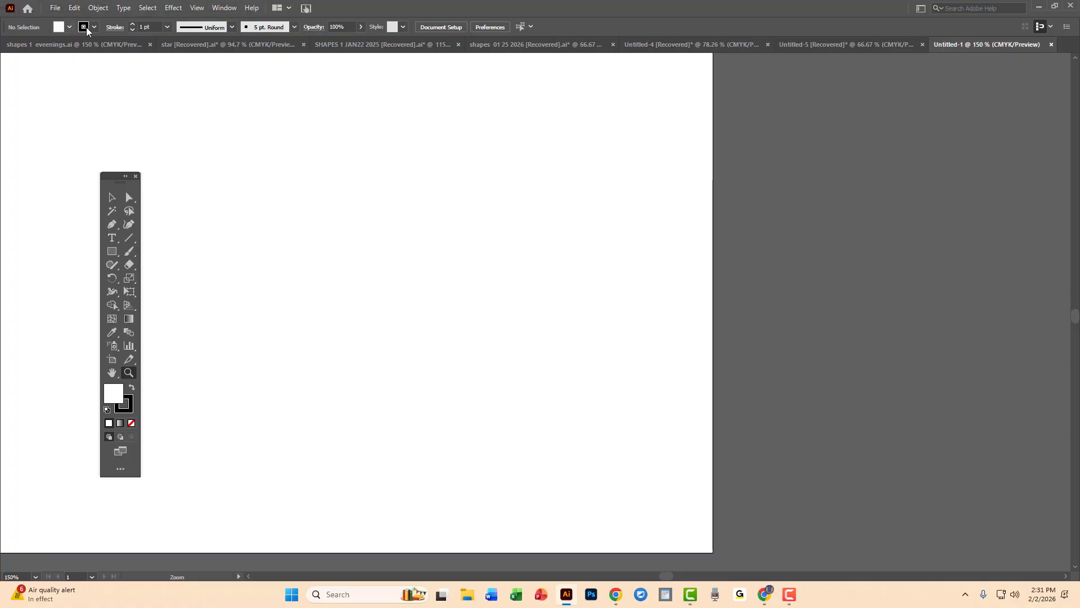
{"action": "left_click", "coordinate": [113, 239]}
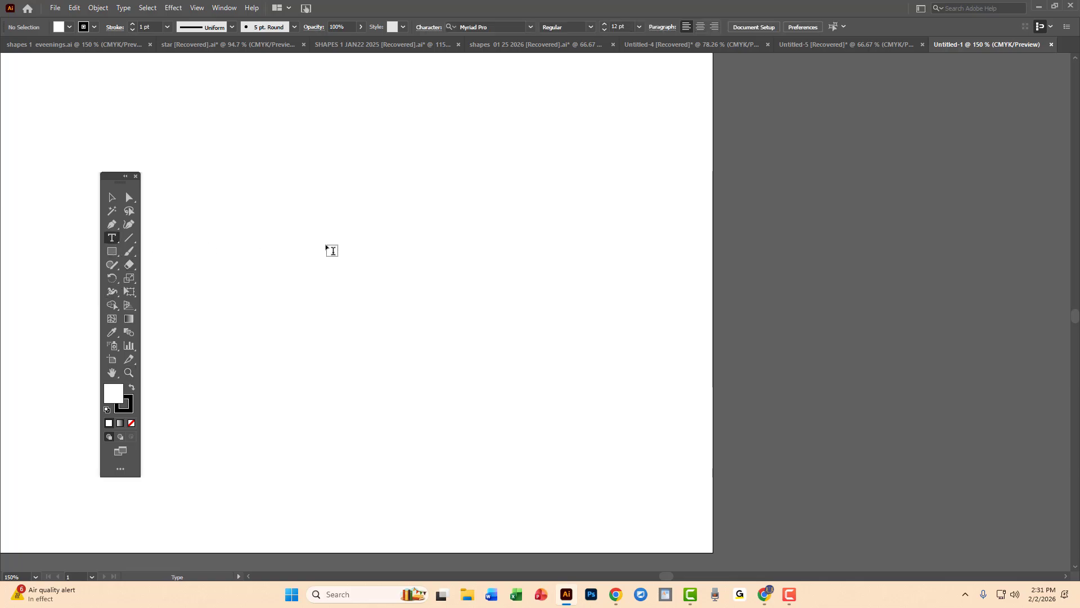
{"action": "left_click", "coordinate": [332, 251]}
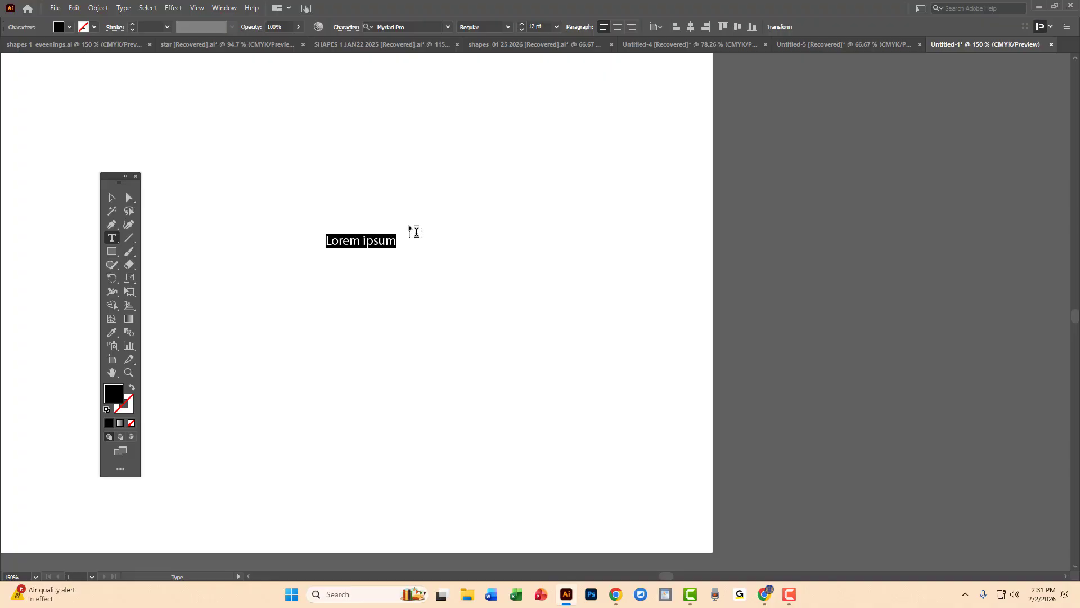
{"action": "type", "text": "FI"}
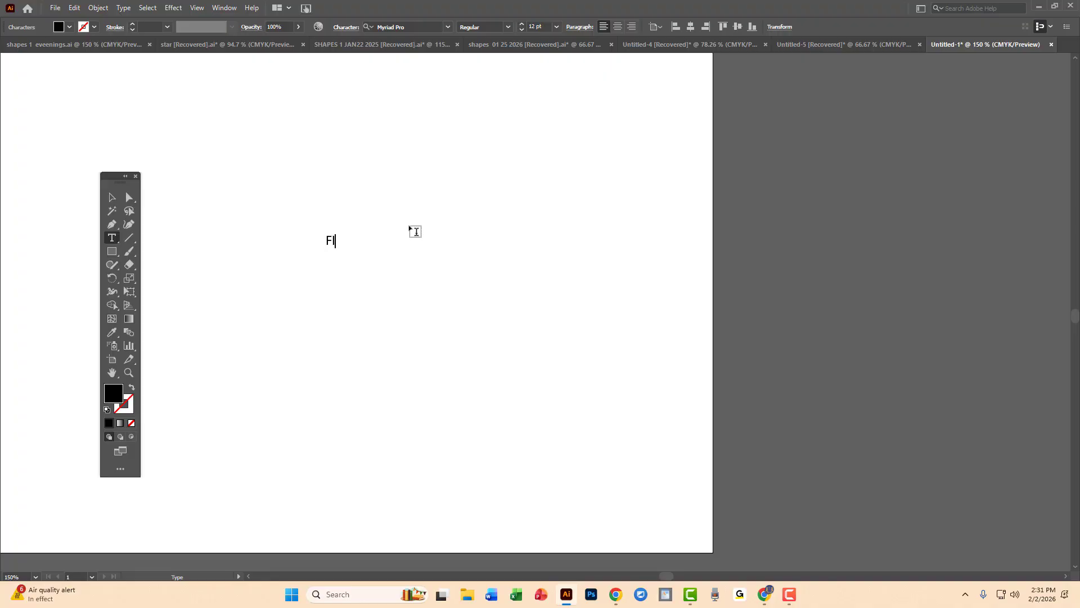
{"action": "type", "text": "LE MENU"}
Scale the FILE MENU text up to about 41.6 pt and deselect it.
{"action": "left_click", "coordinate": [113, 200]}
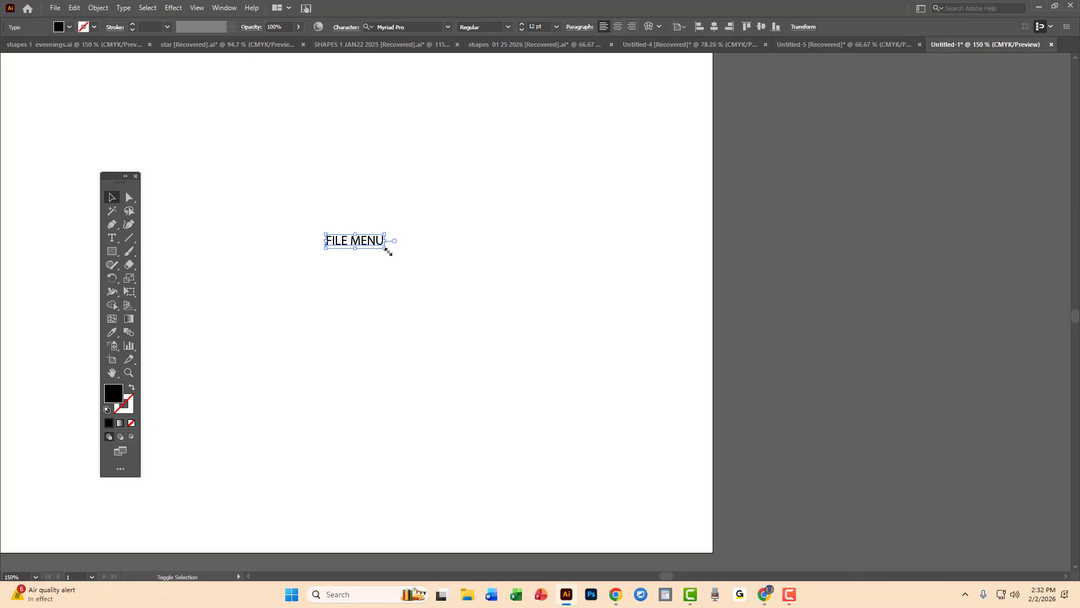
{"action": "left_click_drag", "start_coordinate": [389, 251], "coordinate": [529, 344]}
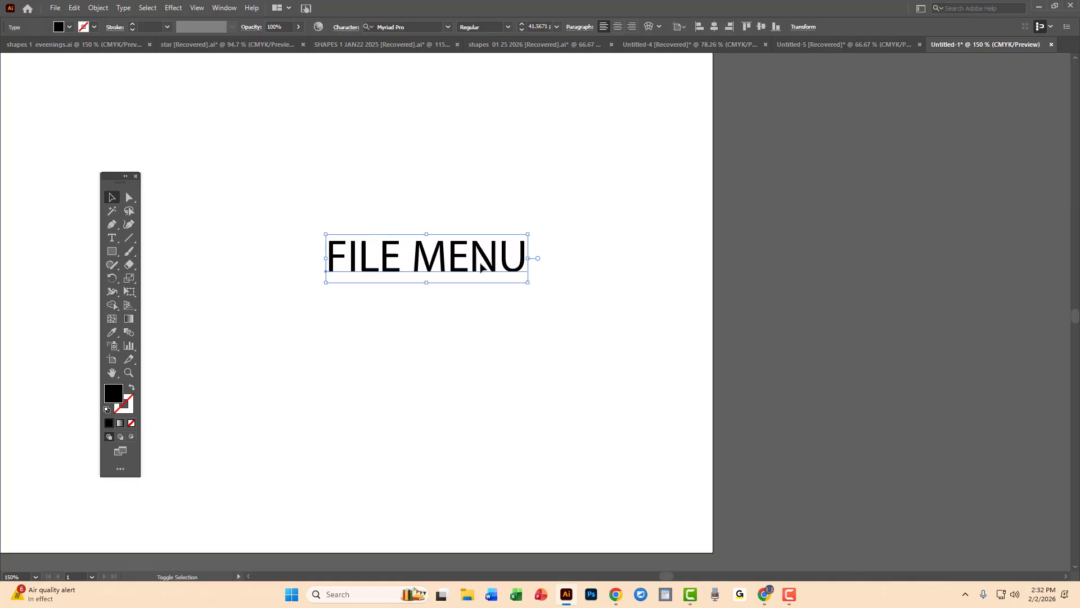
{"action": "left_click", "coordinate": [488, 256], "text": "shift"}
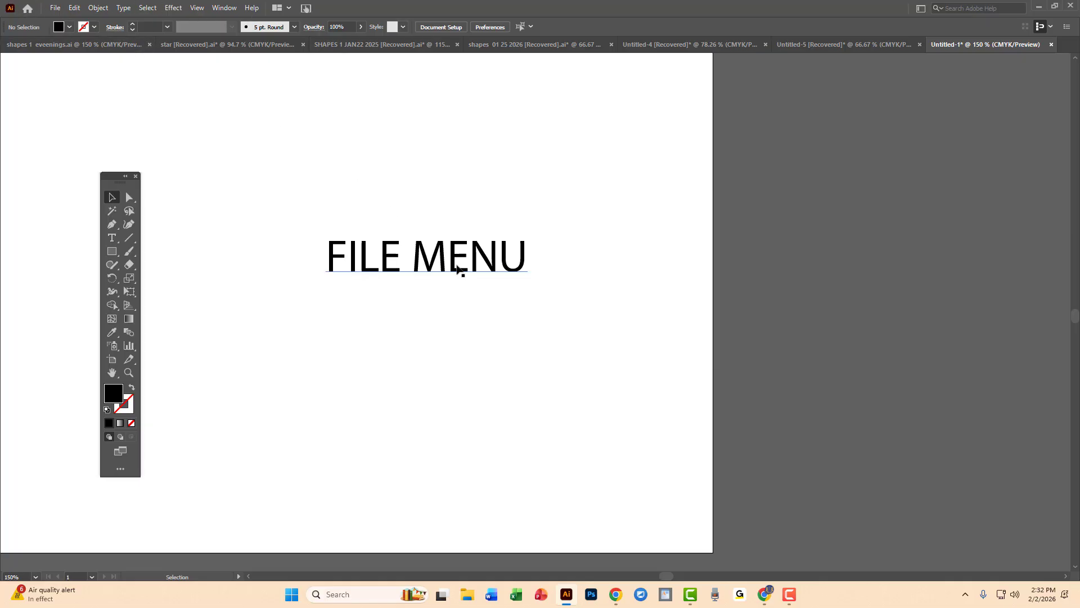
{"action": "left_click", "coordinate": [112, 237]}
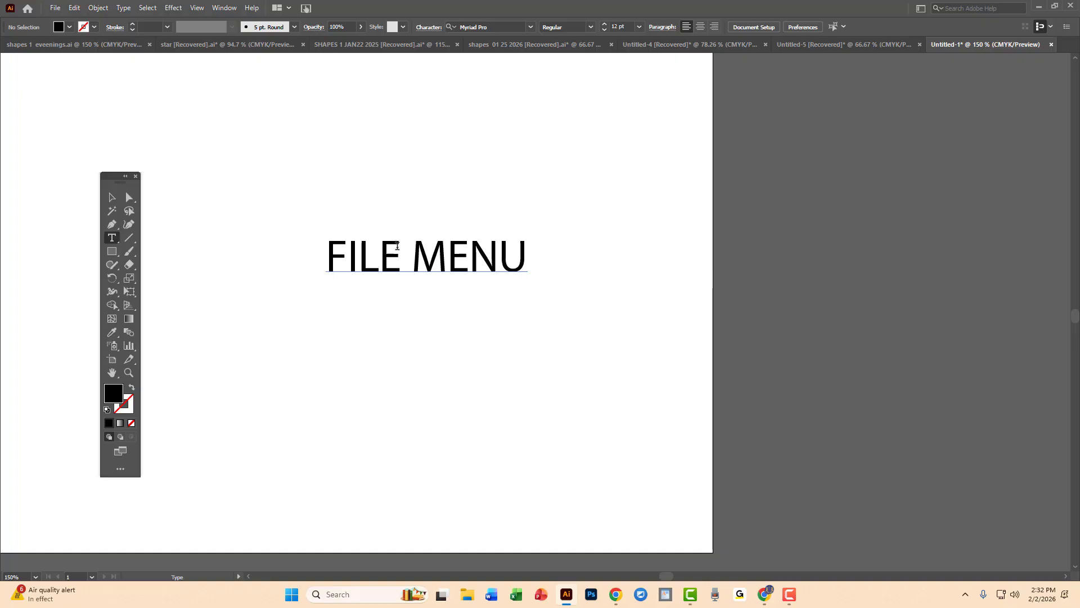
{"action": "left_click", "coordinate": [336, 254]}
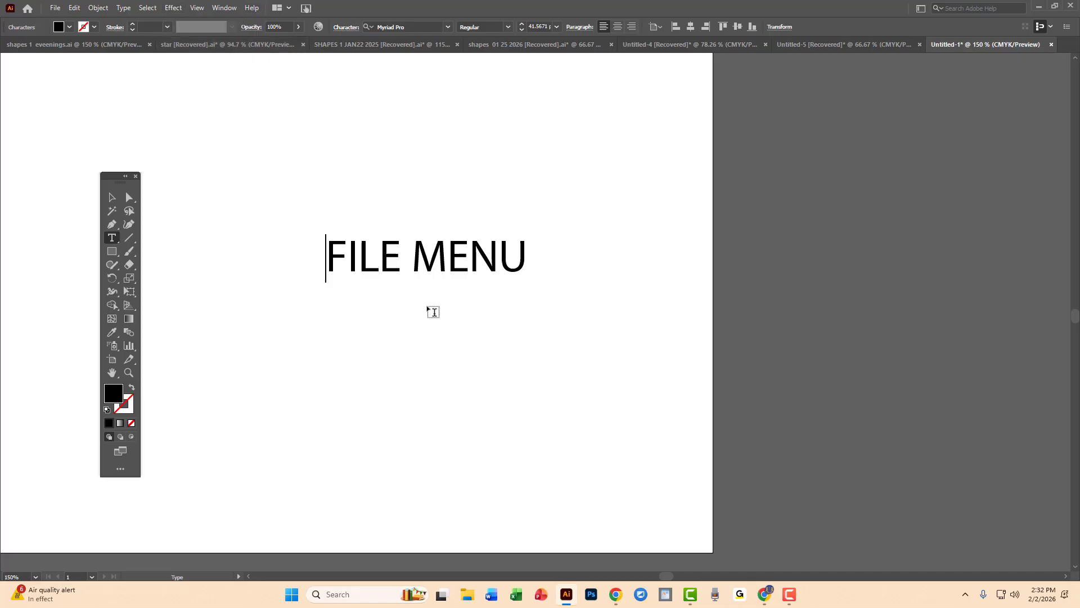
{"action": "left_click_drag", "start_coordinate": [325, 246], "coordinate": [570, 361]}
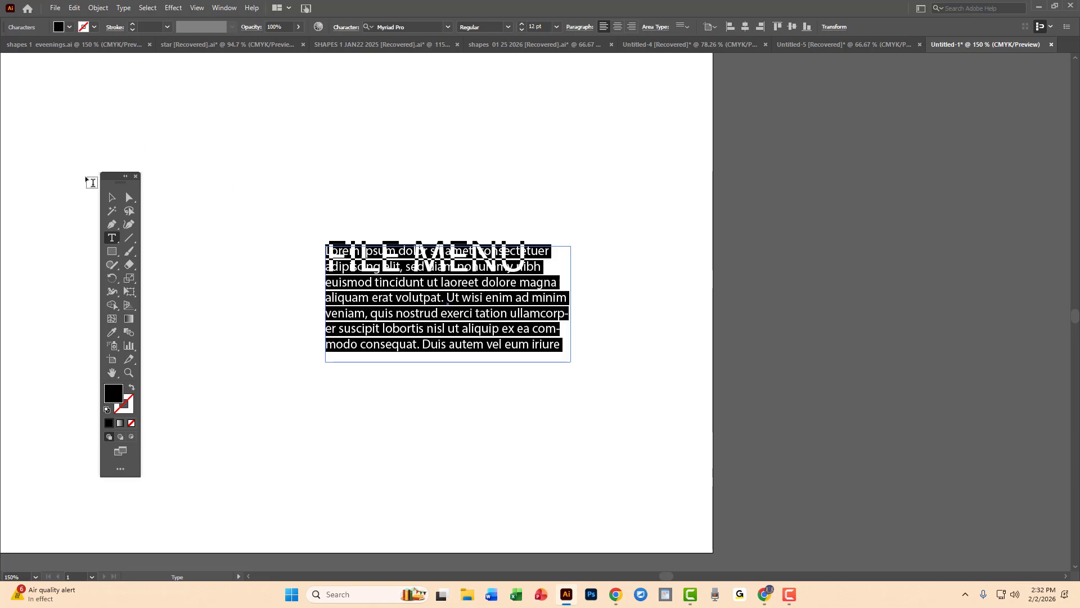
{"action": "left_click", "coordinate": [111, 197]}
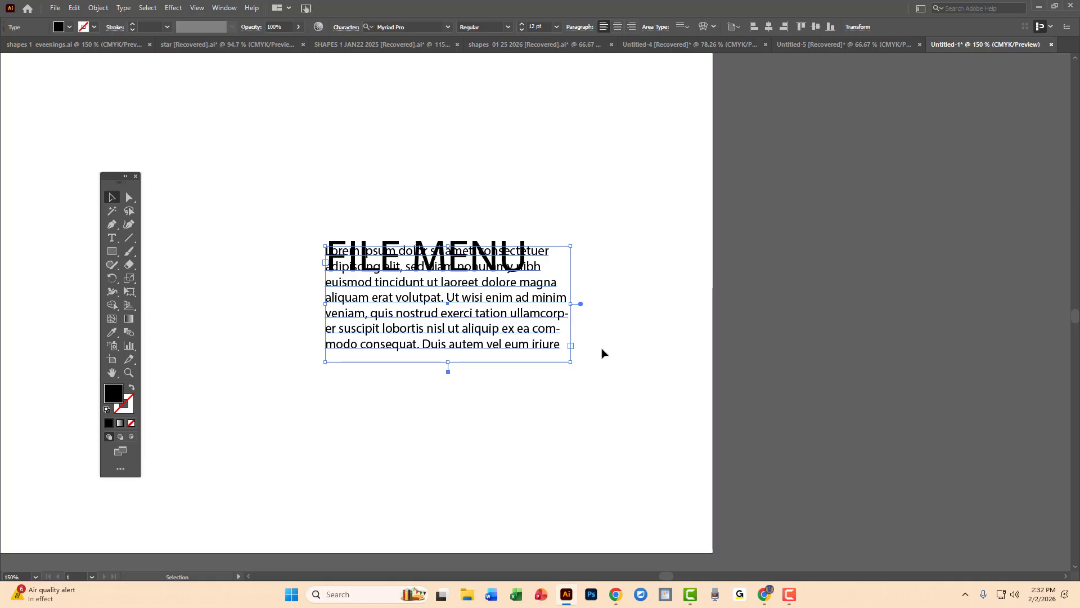
{"action": "key", "text": "Delete"}
Replace the whole FILE MENU text with "MENU BAR".
{"action": "key", "text": "t"}
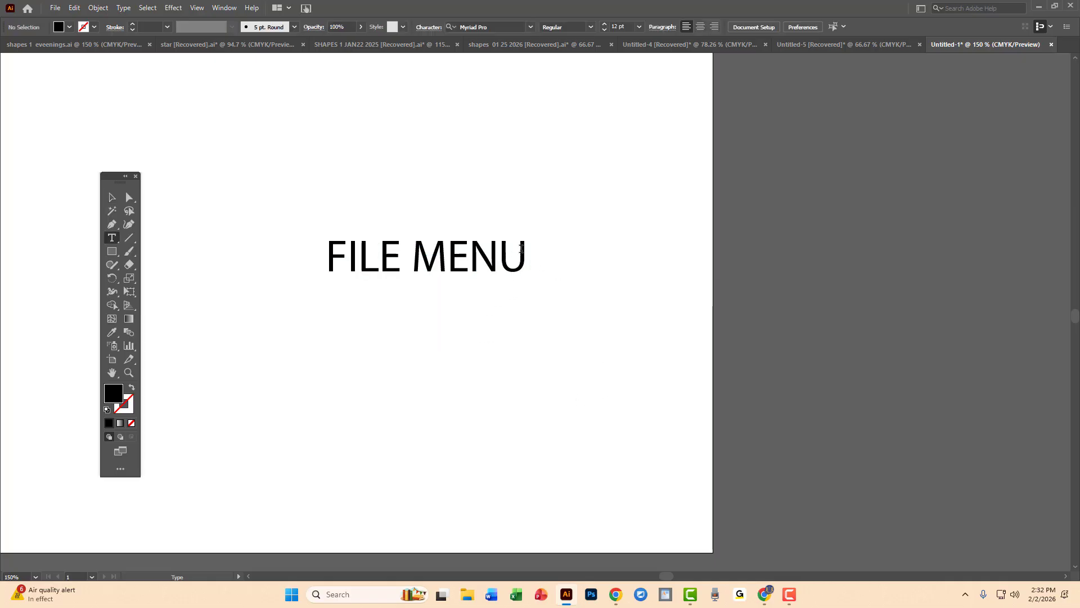
{"action": "double_click", "coordinate": [521, 248]}
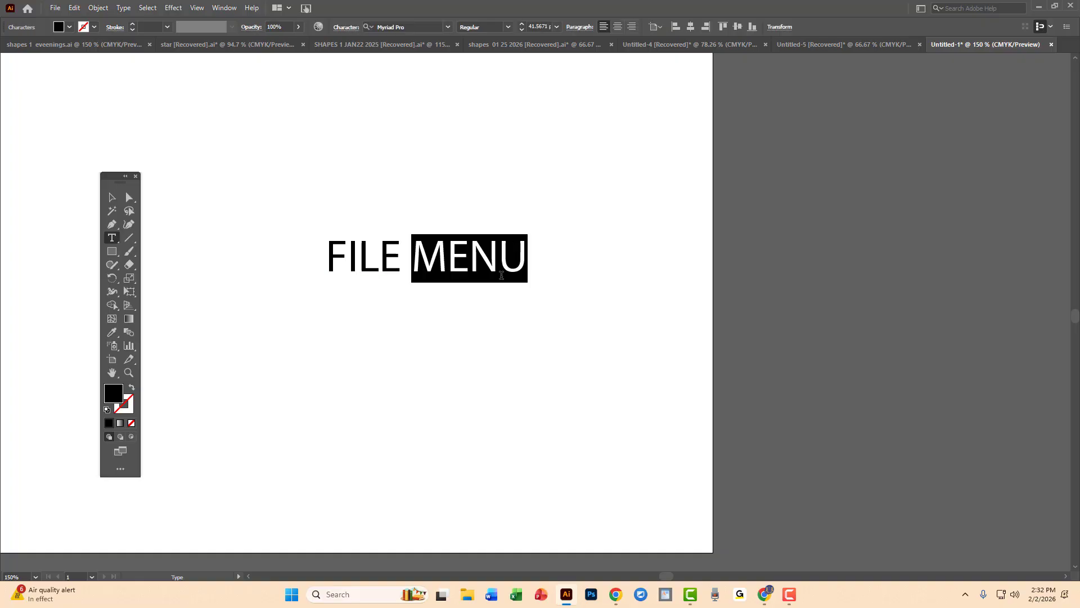
{"action": "key", "text": "ctrl+a"}
{"action": "type", "text": "M"}
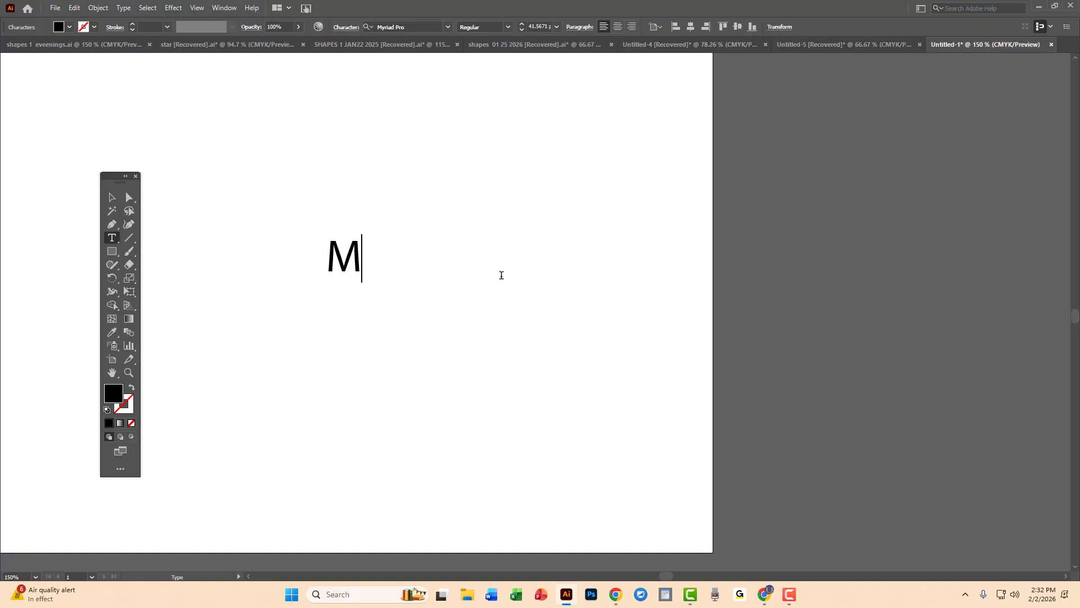
{"action": "type", "text": "ENU BAR"}
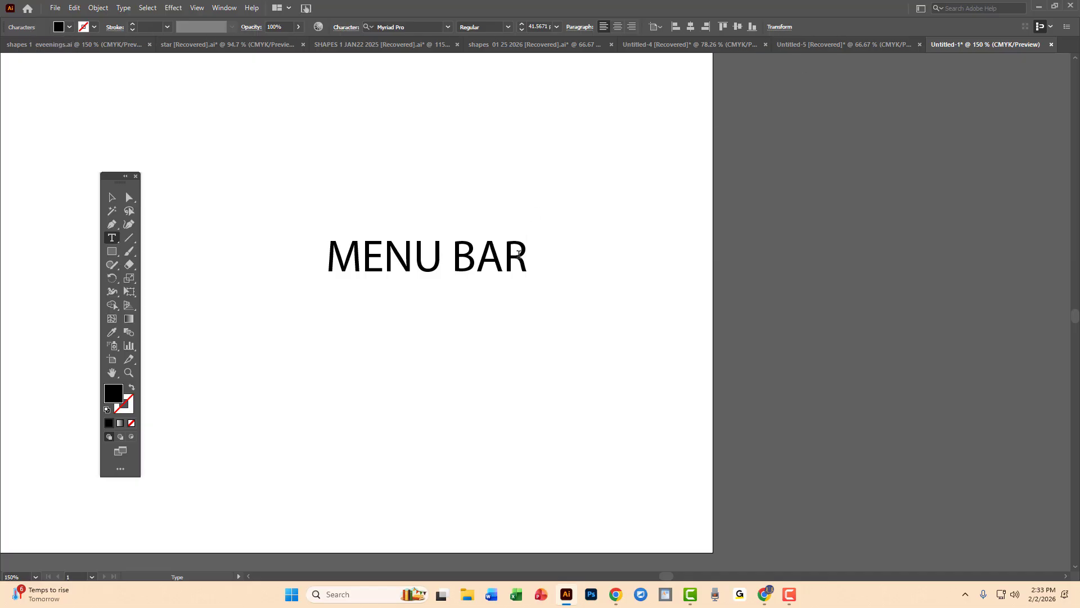
Add a second line reading "CONTROL PANEL" below MENU BAR in the same text object.
{"action": "key", "text": "Return"}
{"action": "type", "text": "CO"}
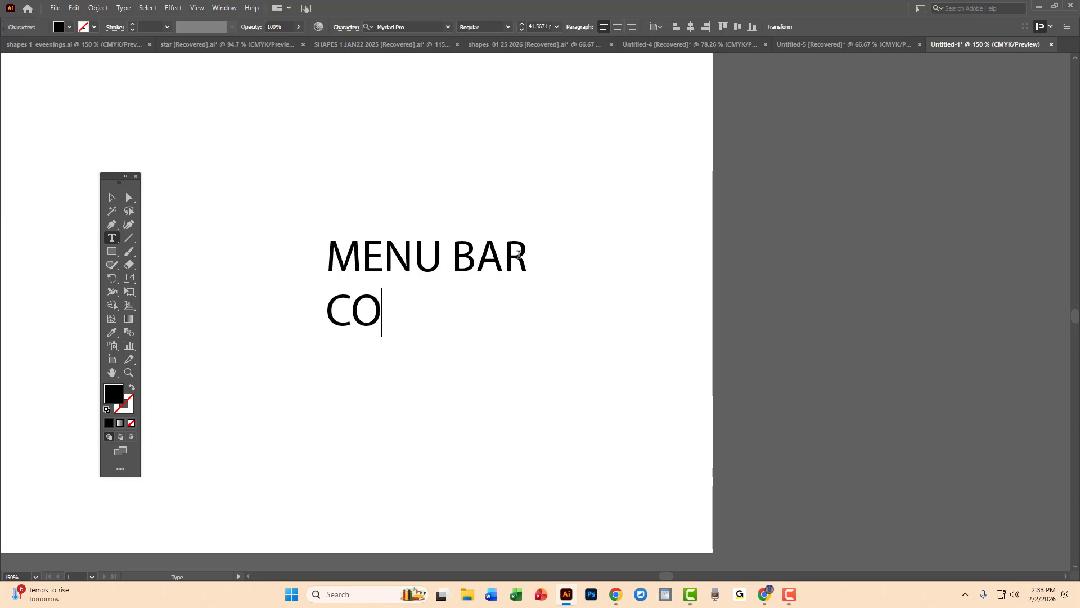
{"action": "type", "text": "NTROL"}
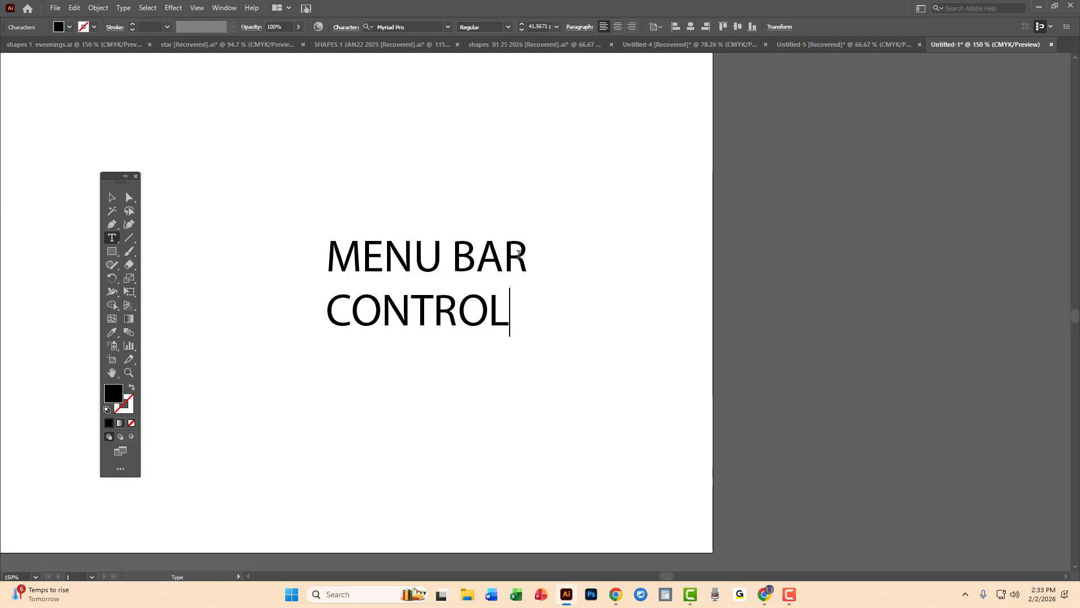
{"action": "type", "text": " PAN"}
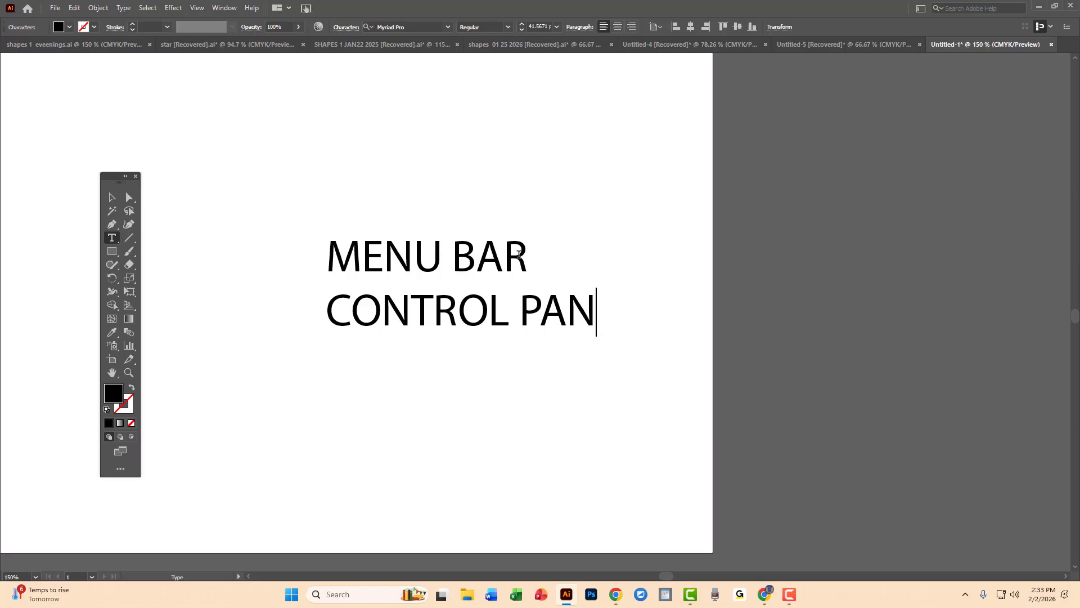
{"action": "type", "text": "EL"}
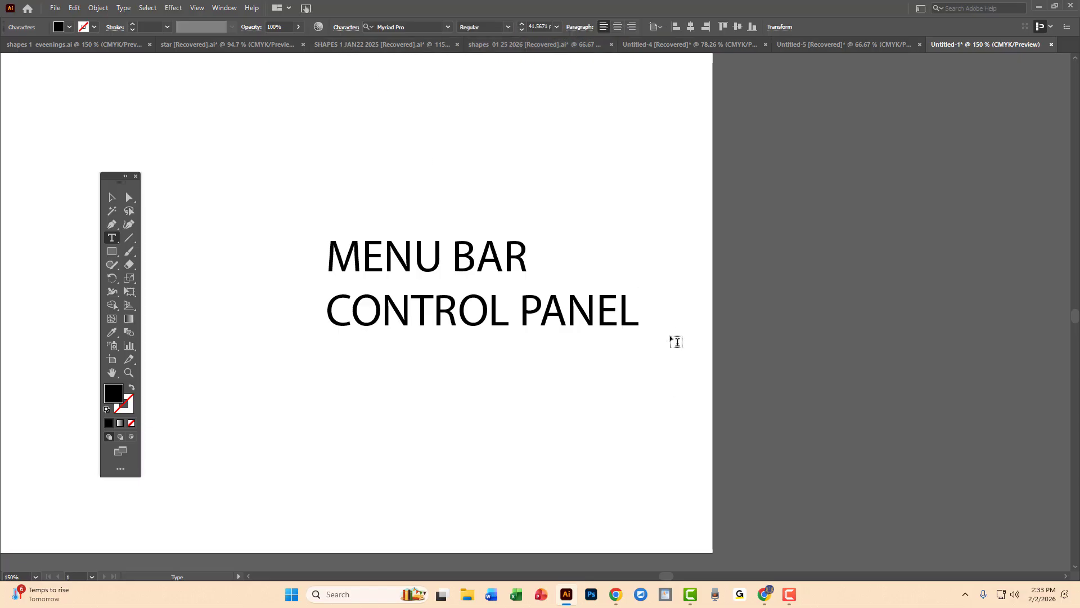
Add a third line reading "TITLE BAR" below CONTROL PANEL.
{"action": "key", "text": "Return"}
{"action": "type", "text": "TITL"}
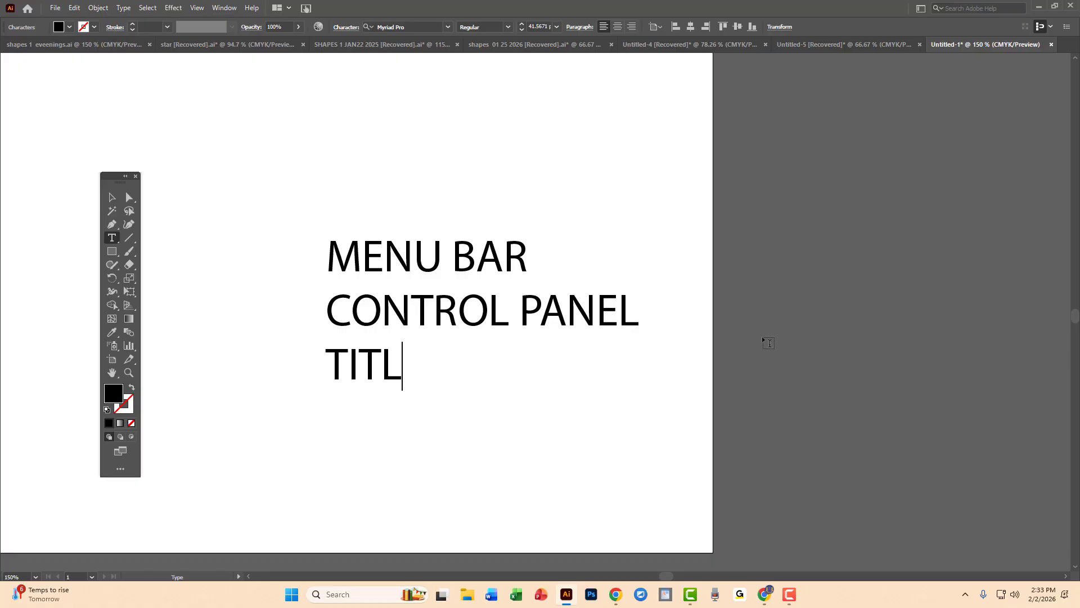
{"action": "type", "text": "E B"}
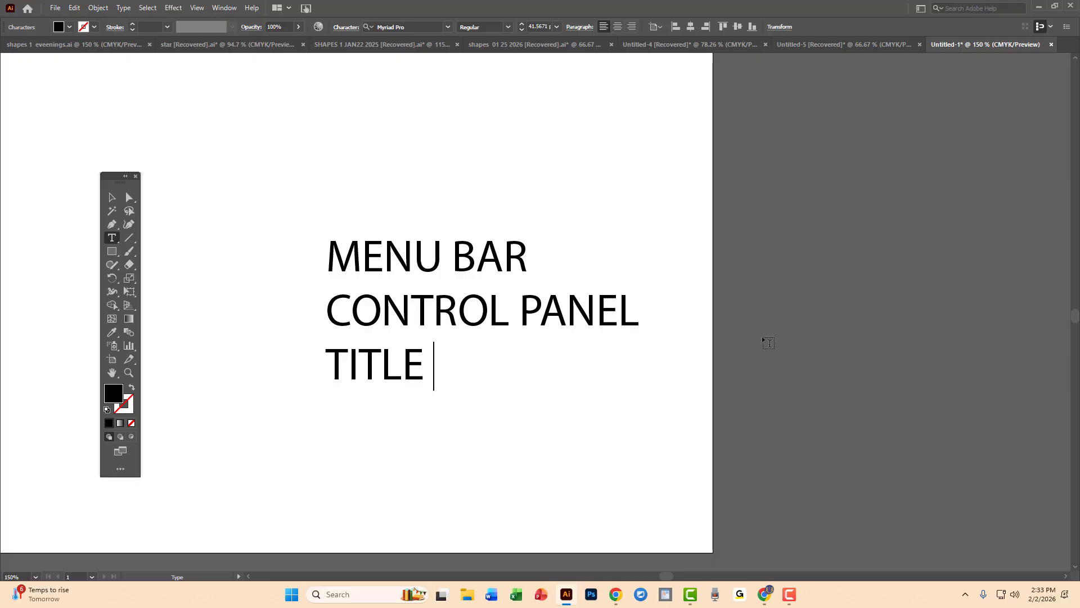
{"action": "type", "text": "AR"}
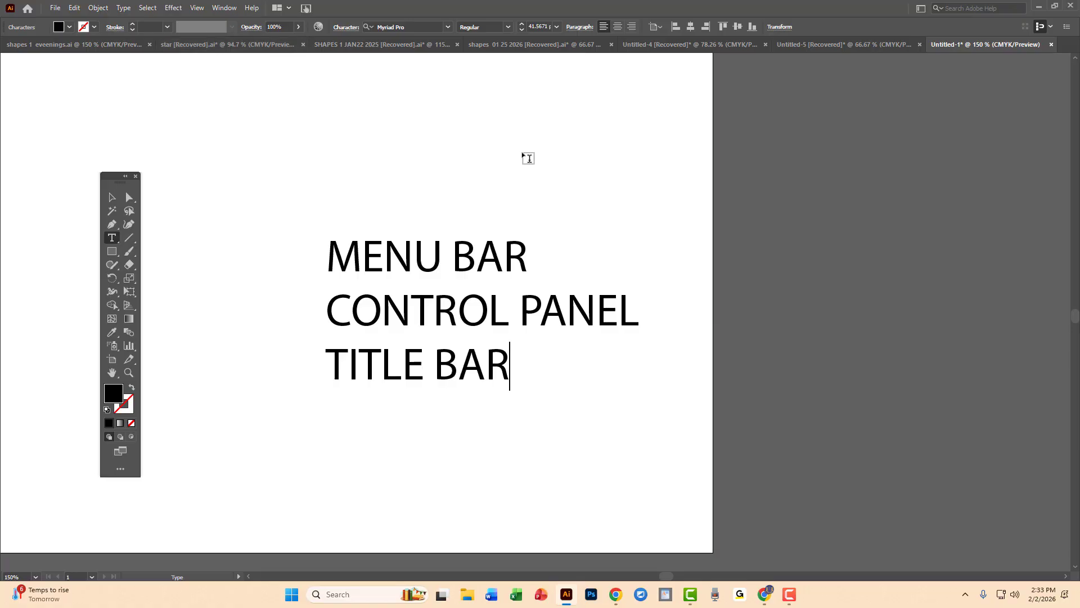
View the open star, SHAPES 1 JAN22 2025, shapes 01 25 2026, Untitled-4 and Untitled-5 documents, then return to Untitled-1.
{"action": "left_click", "coordinate": [195, 47]}
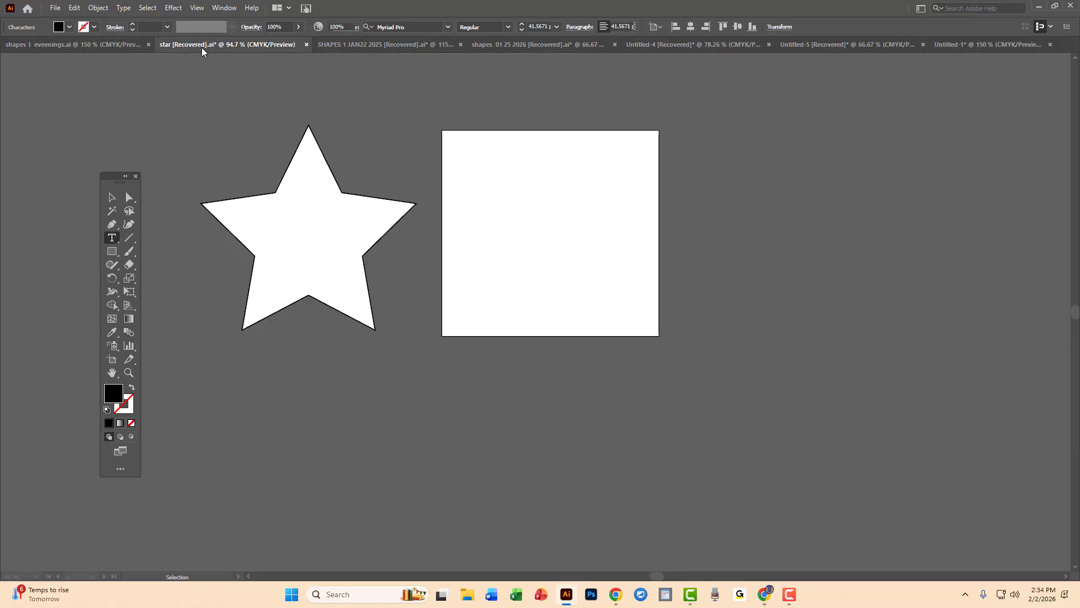
{"action": "left_click", "coordinate": [391, 47]}
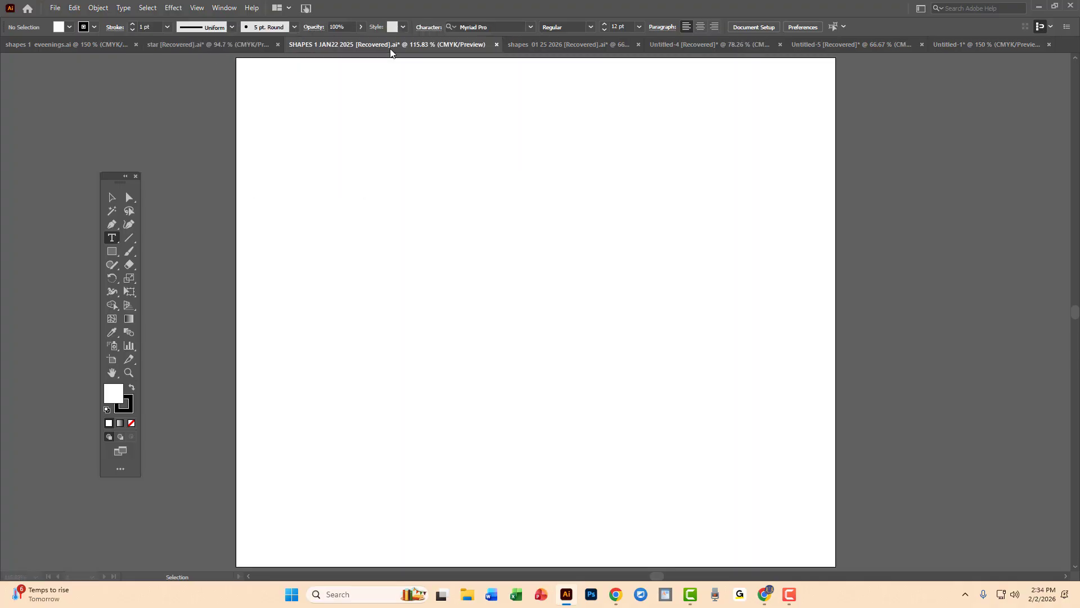
{"action": "left_click", "coordinate": [559, 46]}
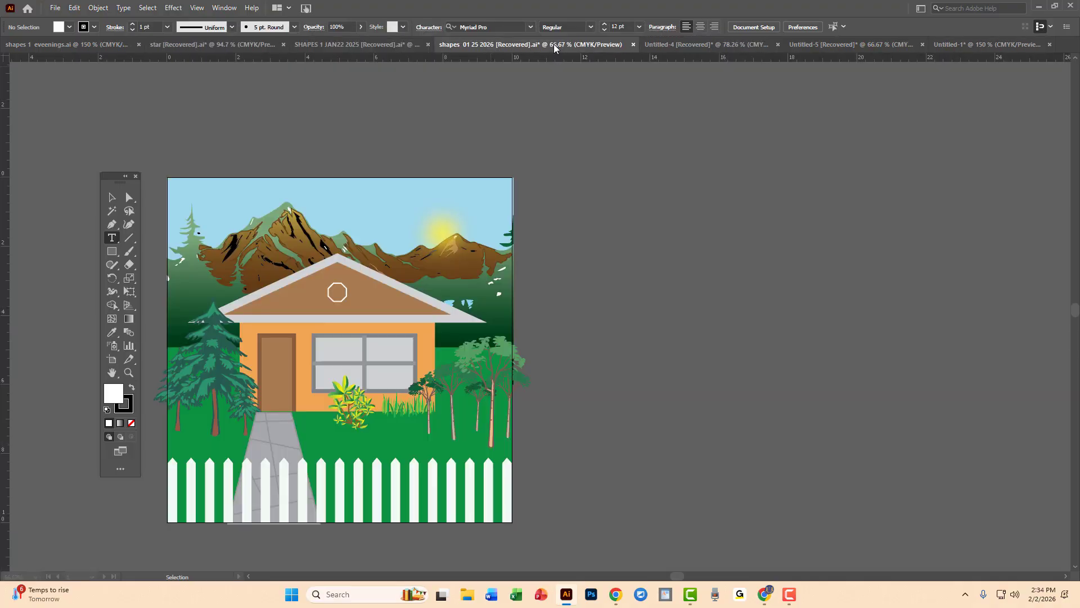
{"action": "left_click", "coordinate": [703, 46]}
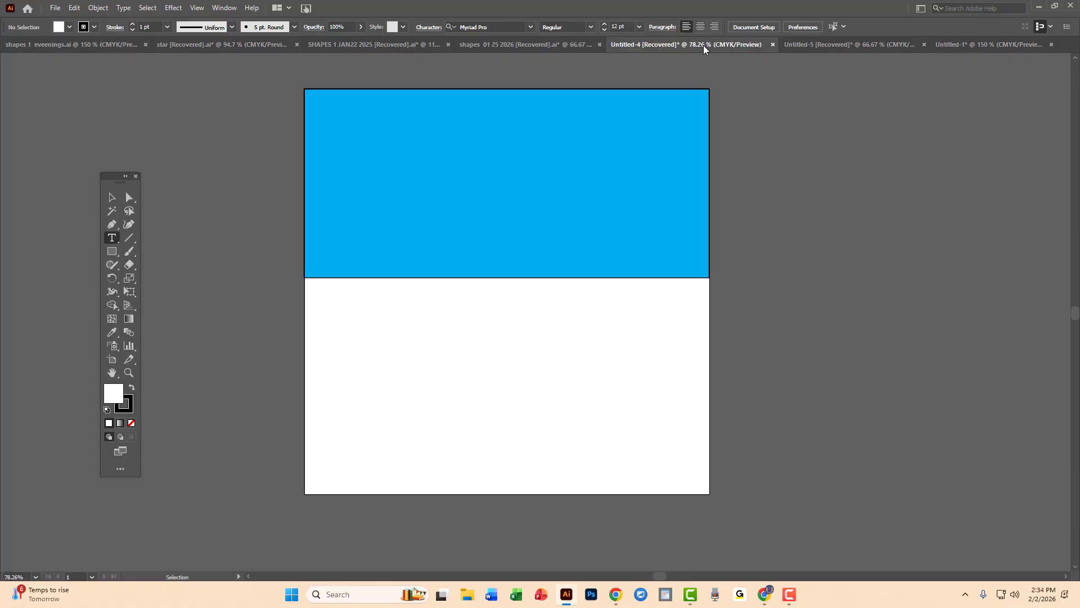
{"action": "left_click", "coordinate": [847, 46]}
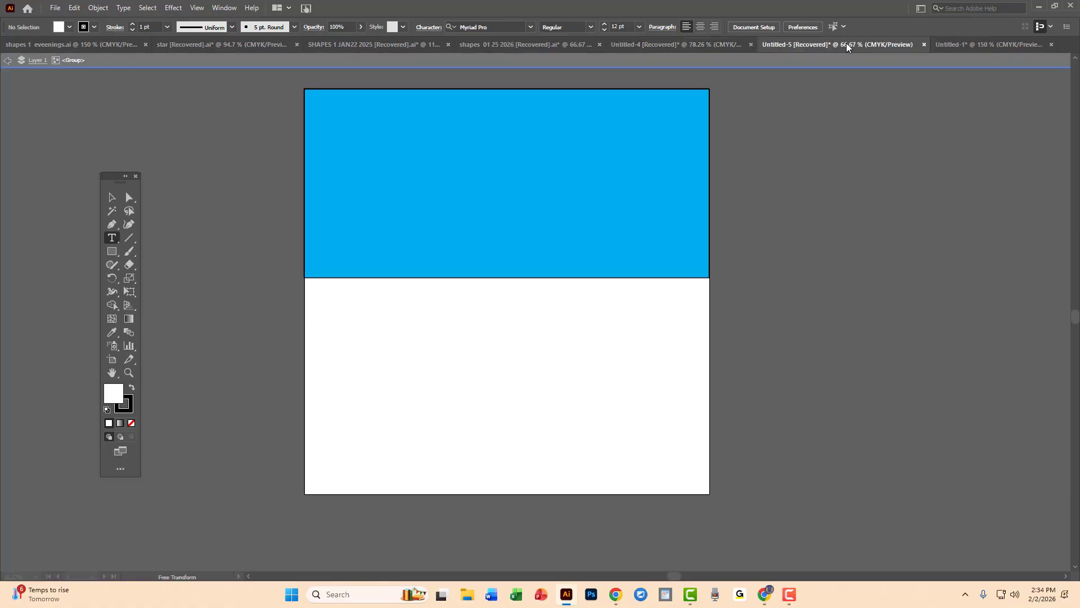
{"action": "left_click", "coordinate": [1005, 46]}
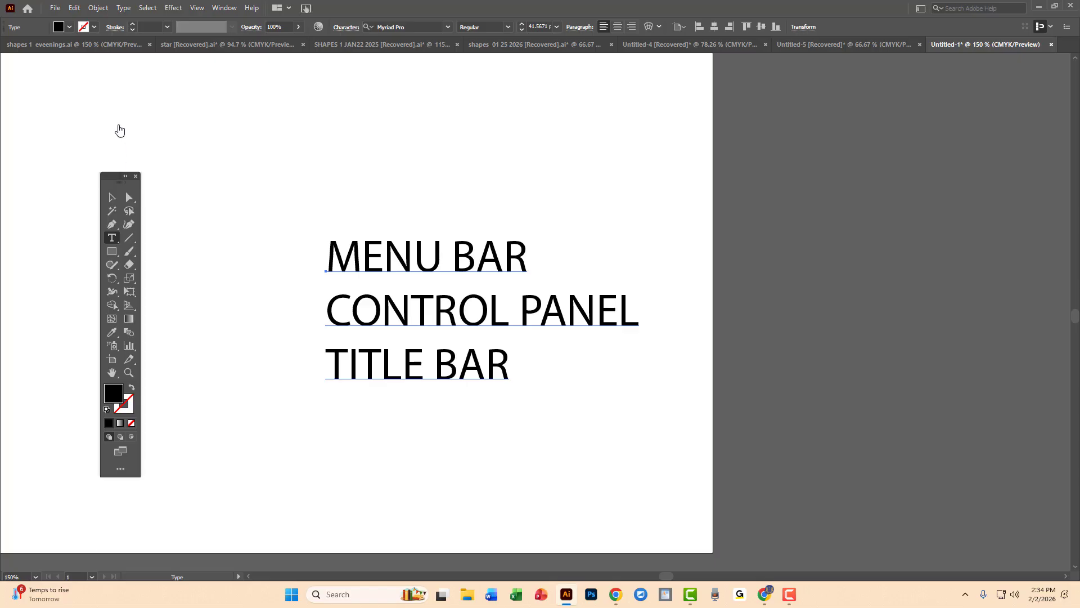
Reposition the floating tools panel and add a fourth line reading "TOOLS PANEL" below TITLE BAR.
{"action": "left_click_drag", "start_coordinate": [123, 184], "coordinate": [83, 127]}
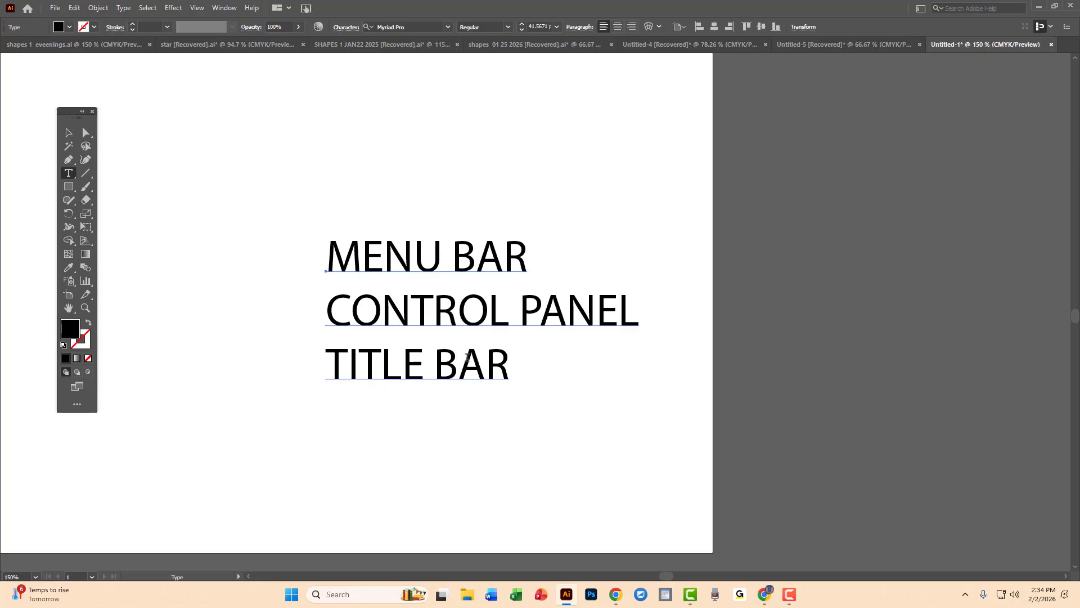
{"action": "left_click", "coordinate": [507, 364]}
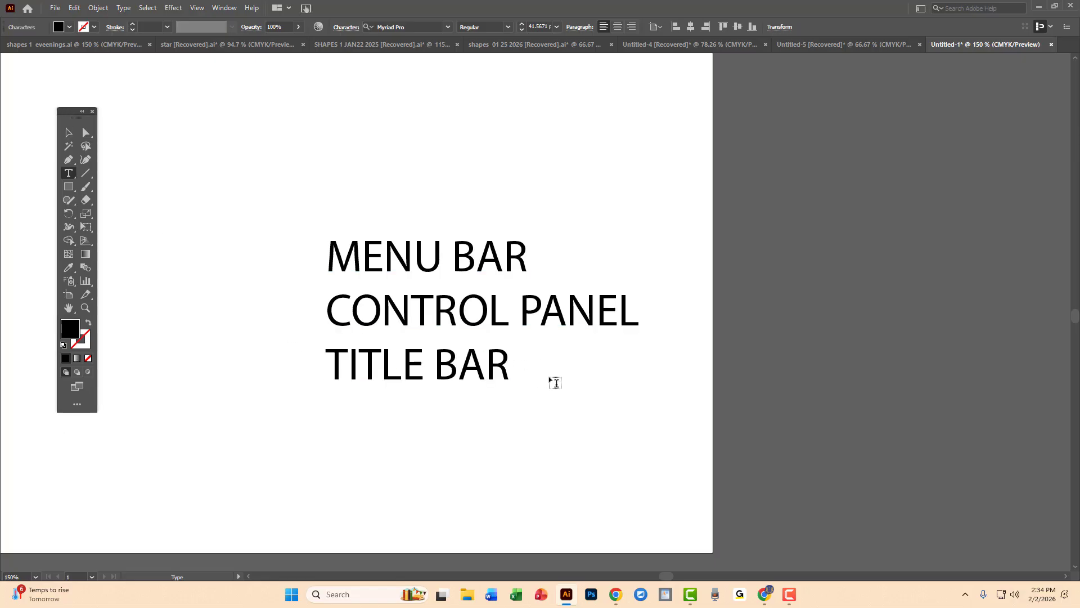
{"action": "key", "text": "Return"}
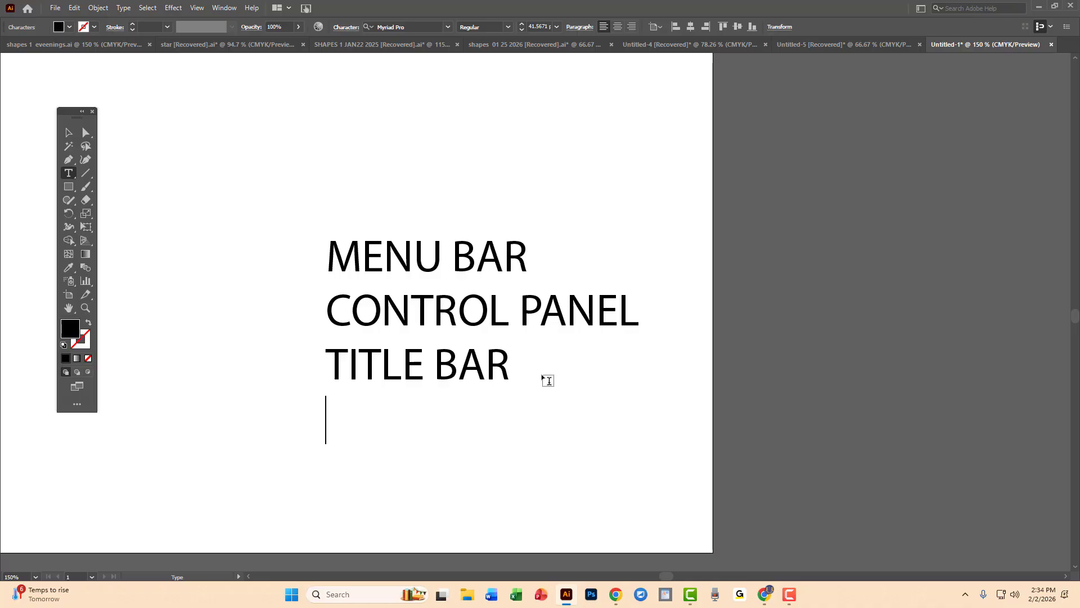
{"action": "type", "text": "TOOLS "}
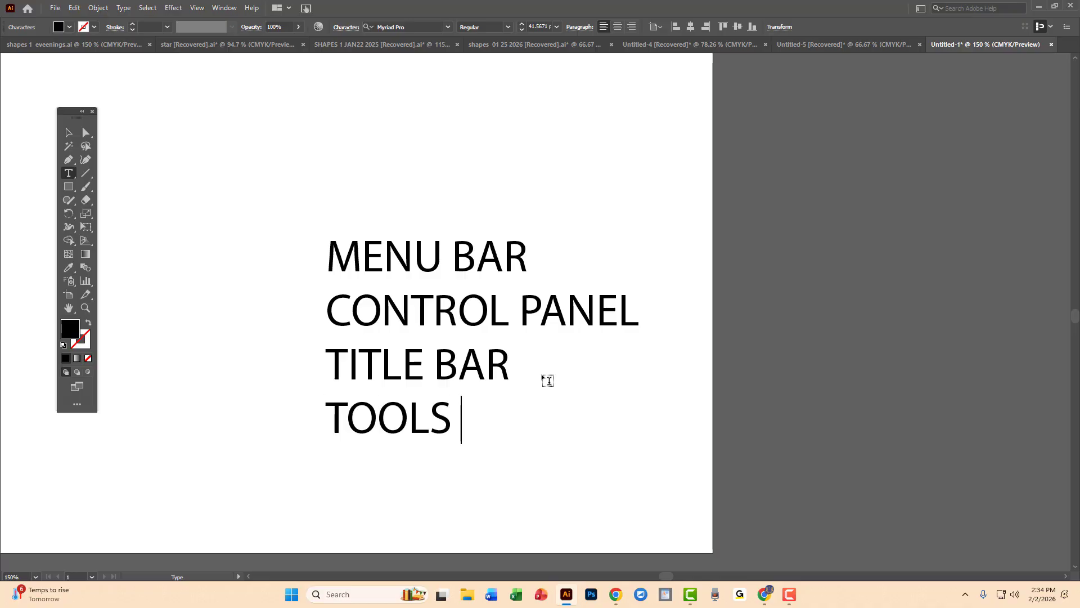
{"action": "type", "text": "PANEL"}
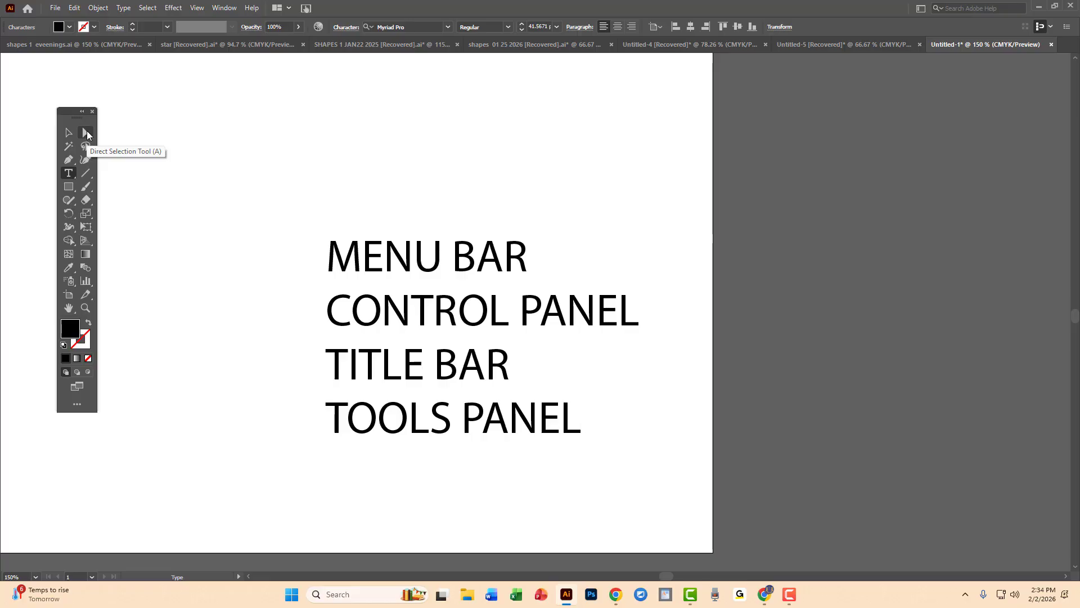
Show the shape tools grouped with the Rectangle tool and toggle the tools panel between single-column and double-column layout twice.
{"action": "left_click", "coordinate": [69, 187]}
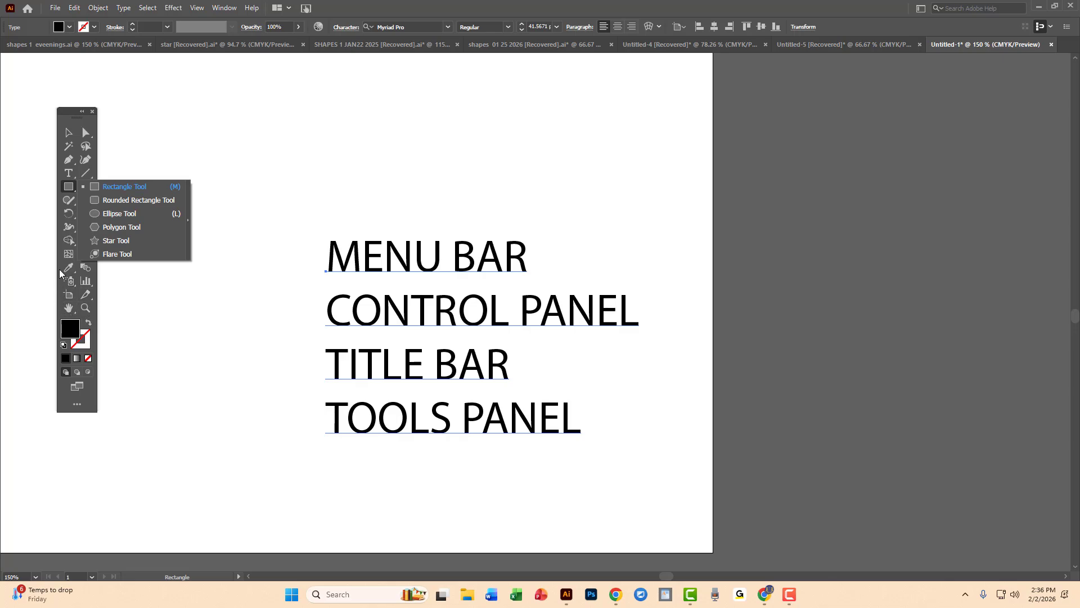
{"action": "left_click", "coordinate": [64, 120]}
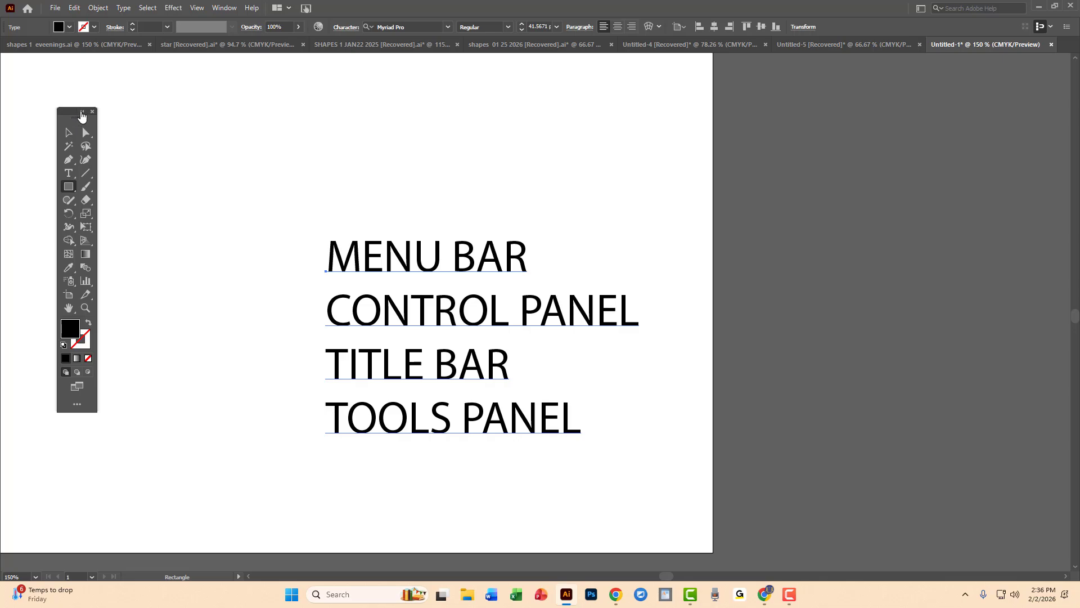
{"action": "left_click", "coordinate": [82, 112]}
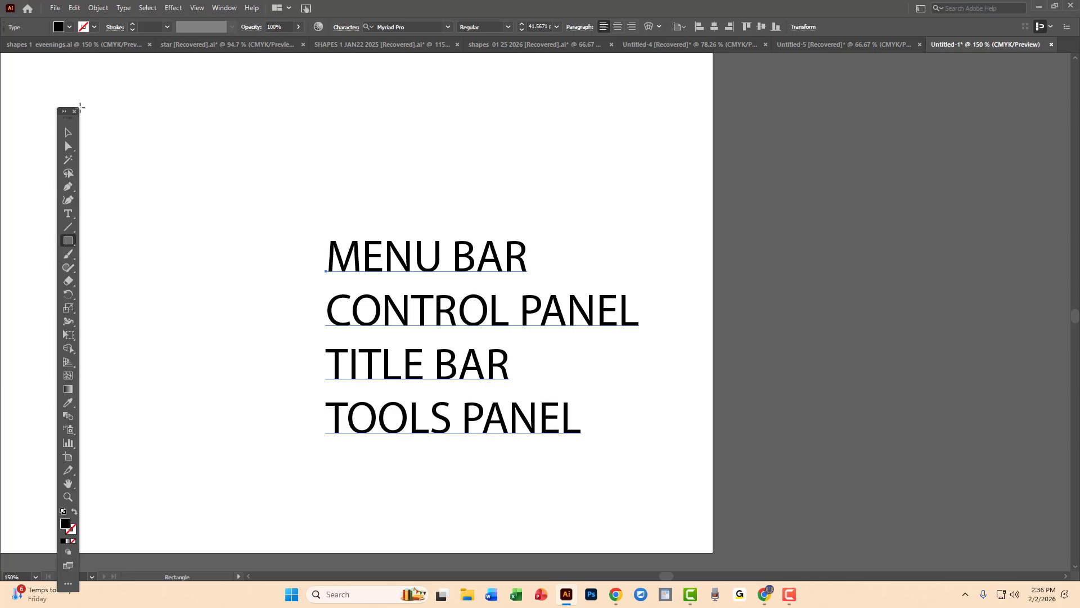
{"action": "left_click", "coordinate": [455, 333]}
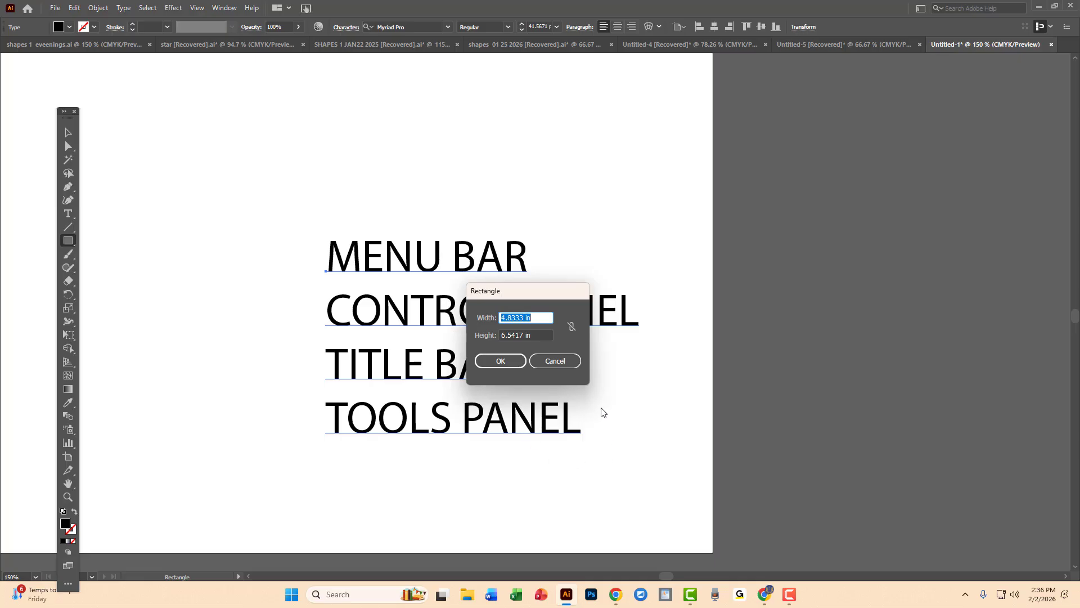
{"action": "left_click", "coordinate": [556, 361]}
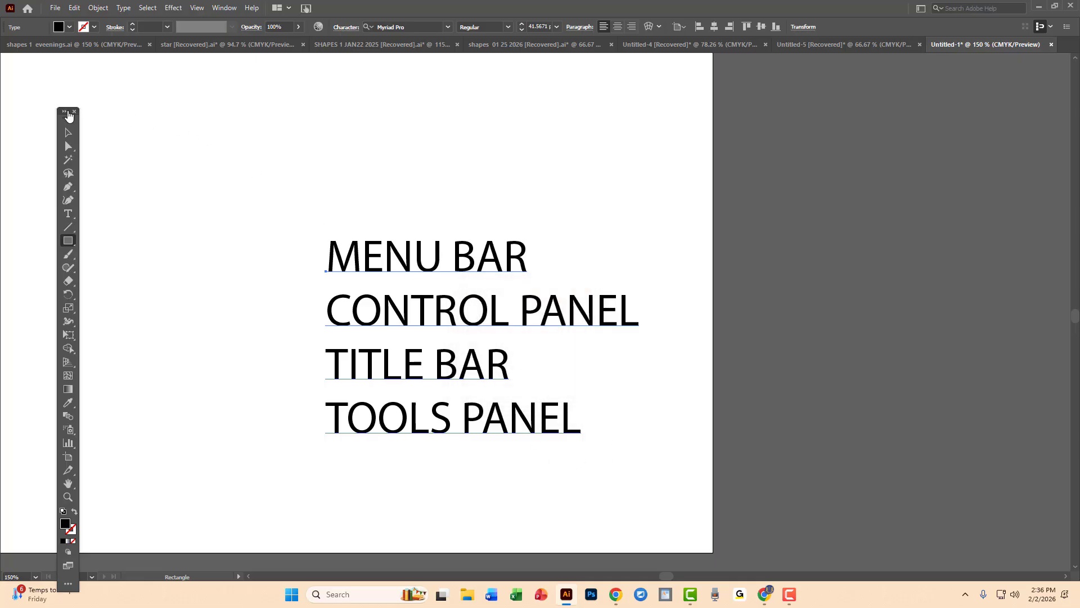
{"action": "left_click", "coordinate": [67, 112]}
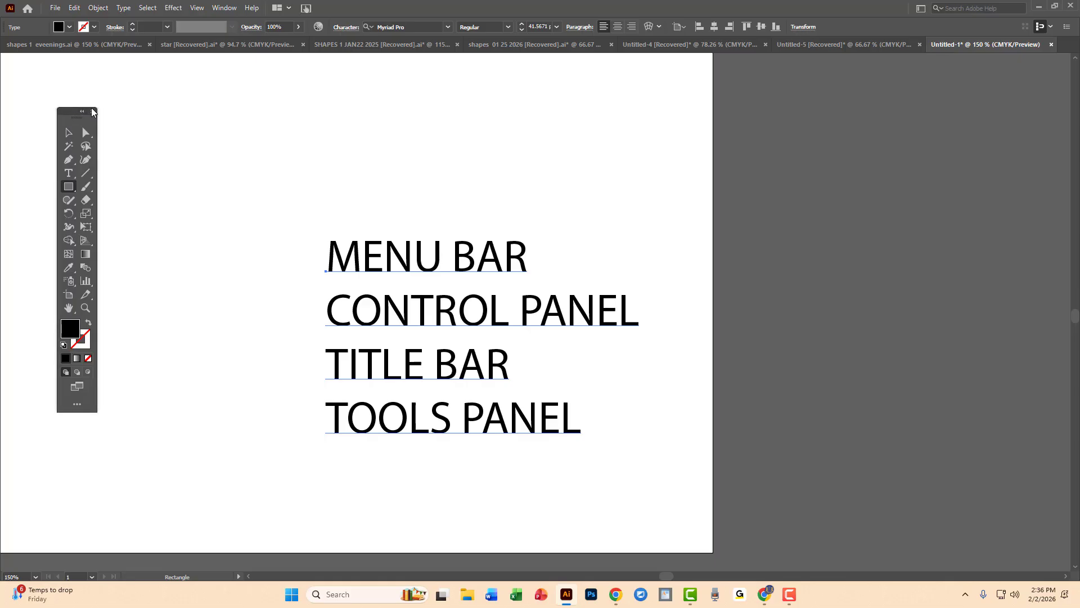
{"action": "left_click", "coordinate": [82, 112]}
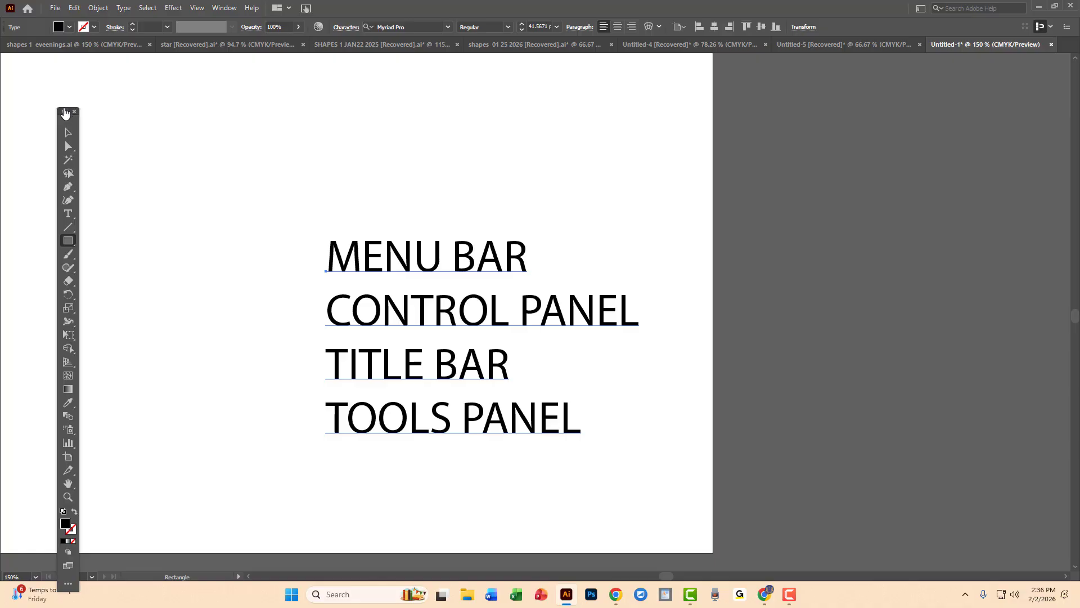
{"action": "left_click", "coordinate": [64, 112]}
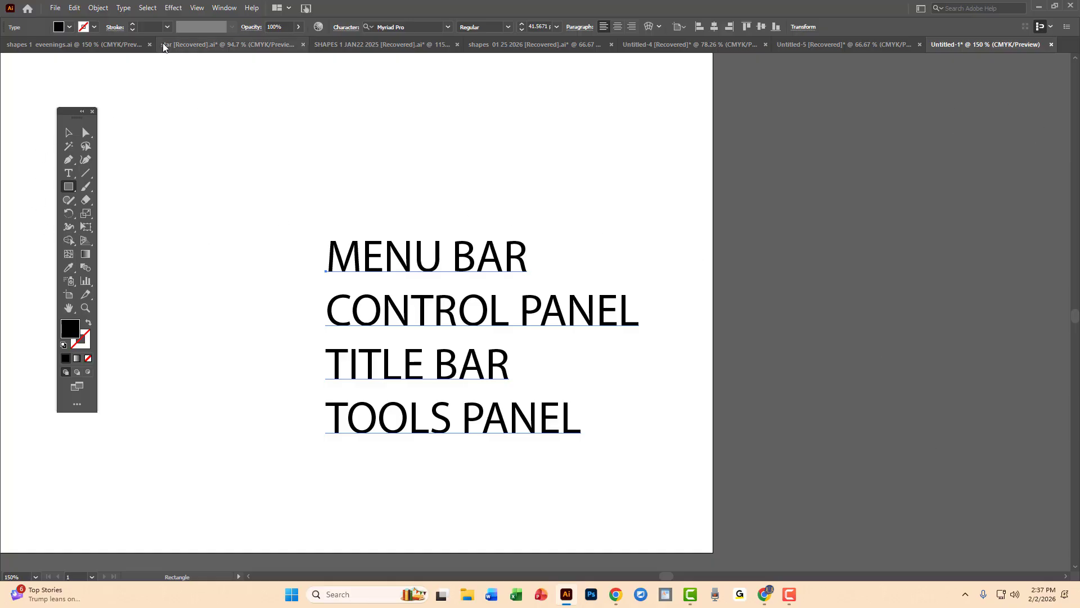
Open the Pathfinder panel and place it on the empty canvas beside the artboard.
{"action": "left_click", "coordinate": [231, 9]}
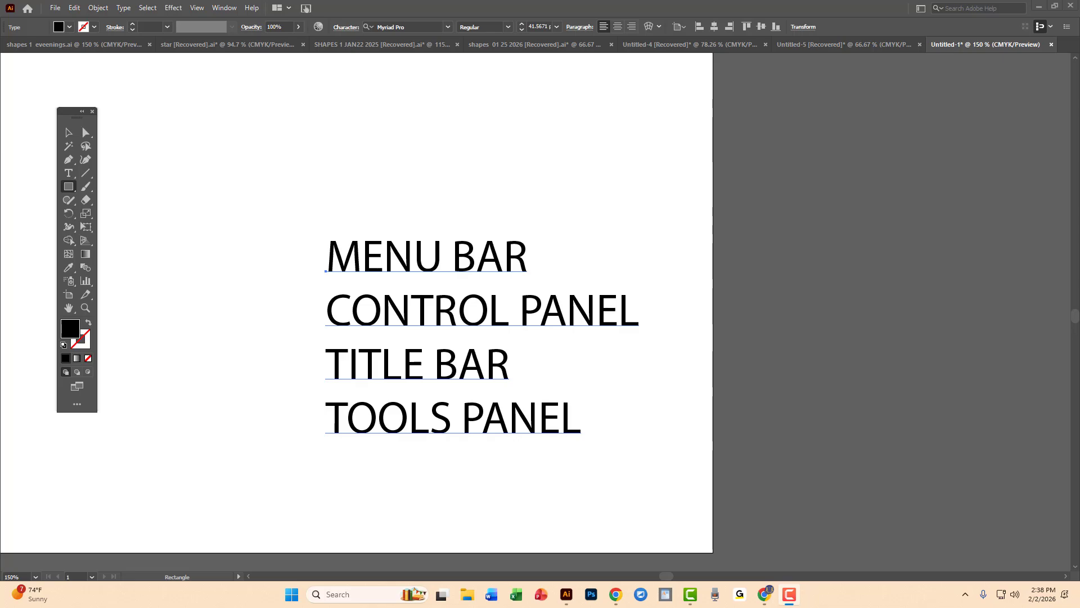
{"action": "left_click_drag", "start_coordinate": [945, 168], "coordinate": [830, 212]}
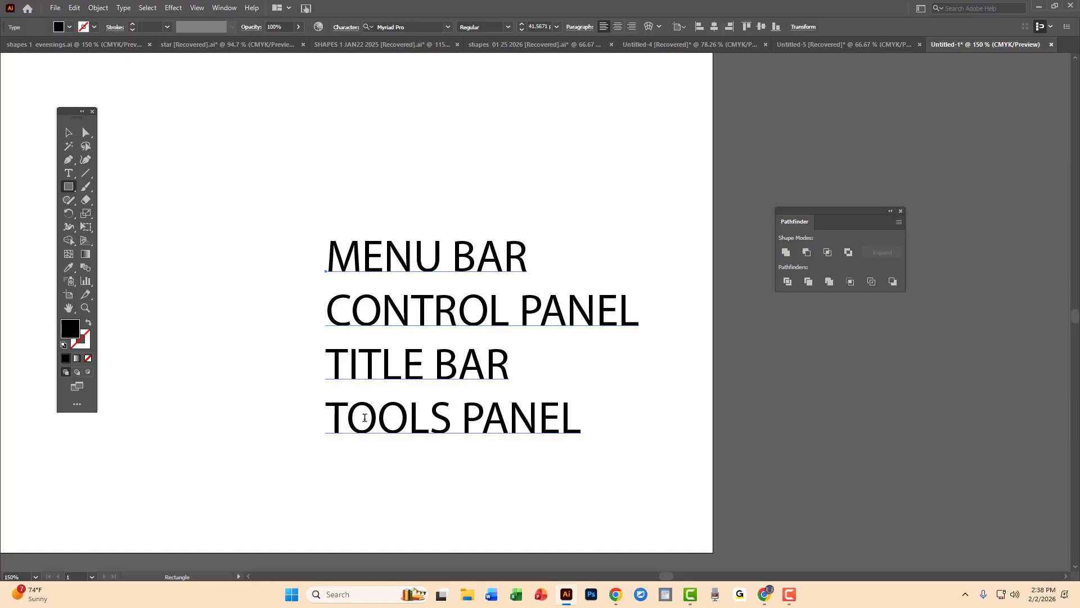
Add a fifth line reading "FLOATING PANELS" below TOOLS PANEL and move the Pathfinder panel farther from the artboard.
{"action": "key", "text": "t"}
{"action": "left_click", "coordinate": [563, 413]}
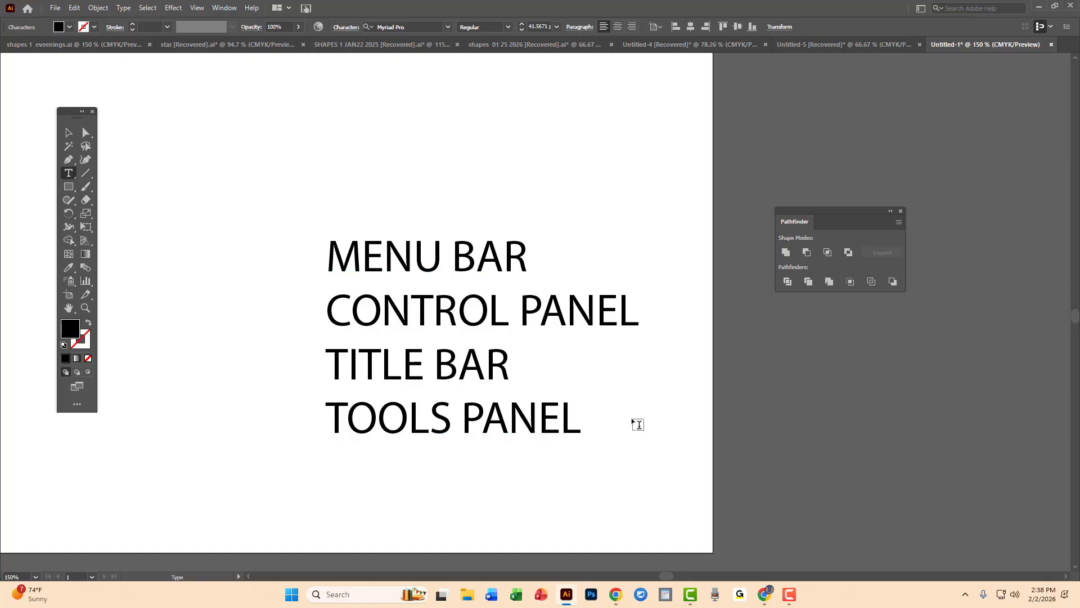
{"action": "key", "text": "End"}
{"action": "key", "text": "Return"}
{"action": "type", "text": "FLOATI"}
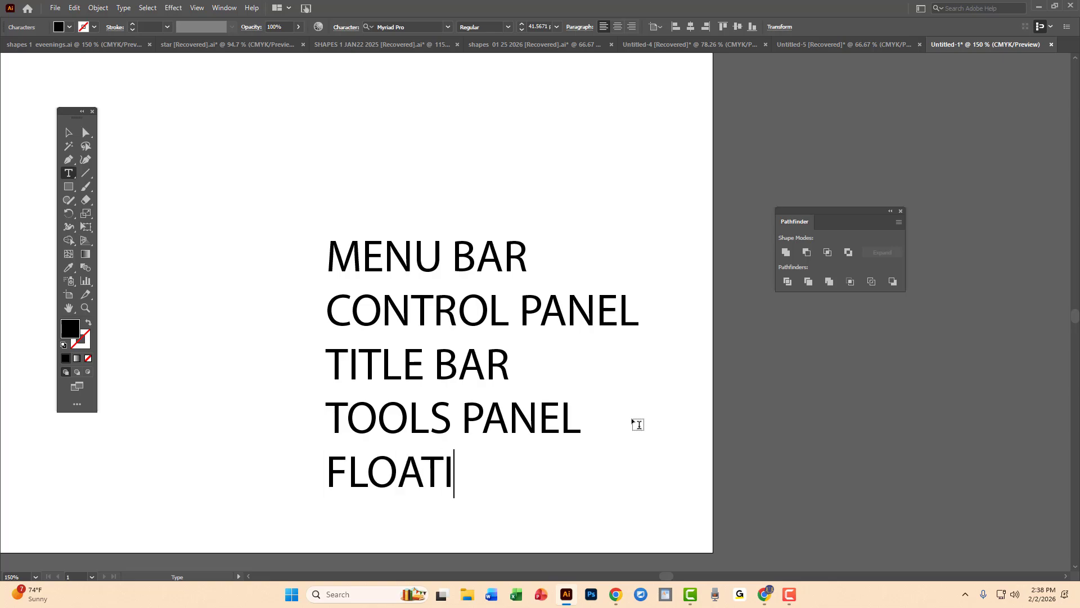
{"action": "type", "text": "NG PA"}
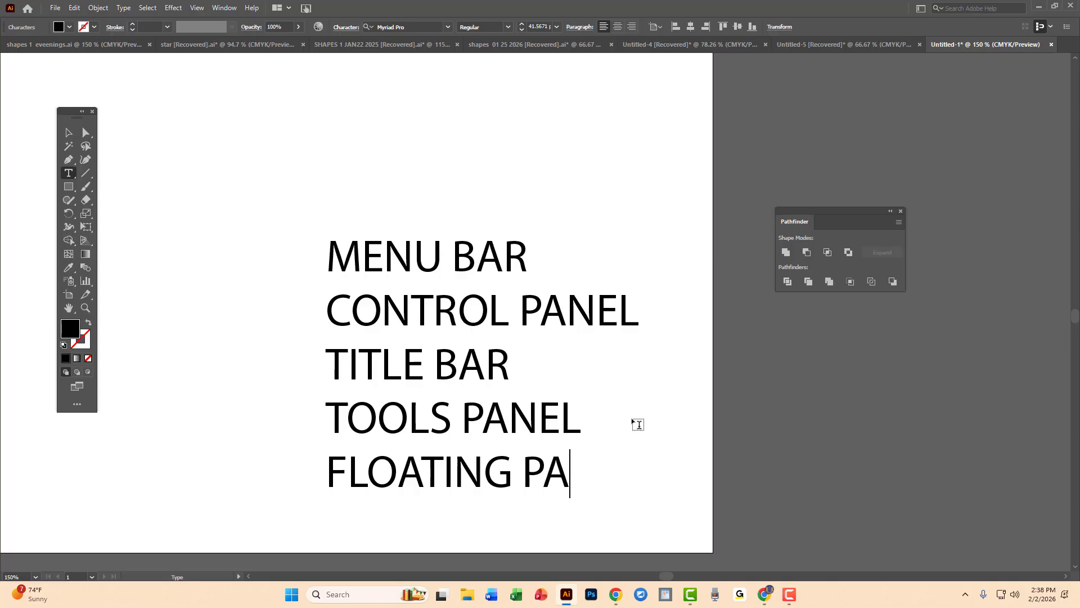
{"action": "type", "text": "NELS"}
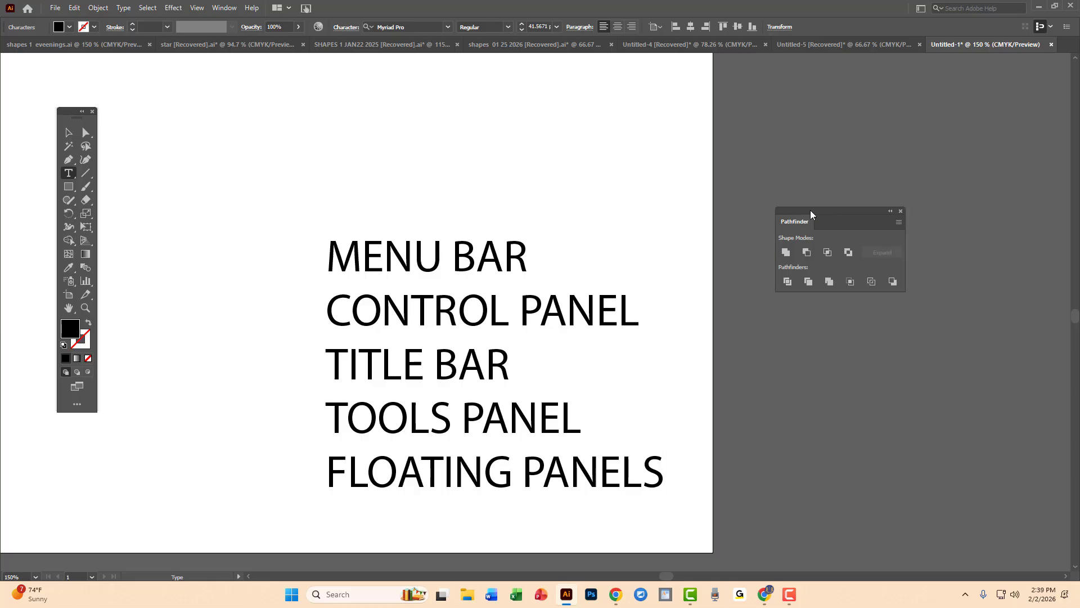
{"action": "left_click_drag", "start_coordinate": [810, 211], "coordinate": [874, 129]}
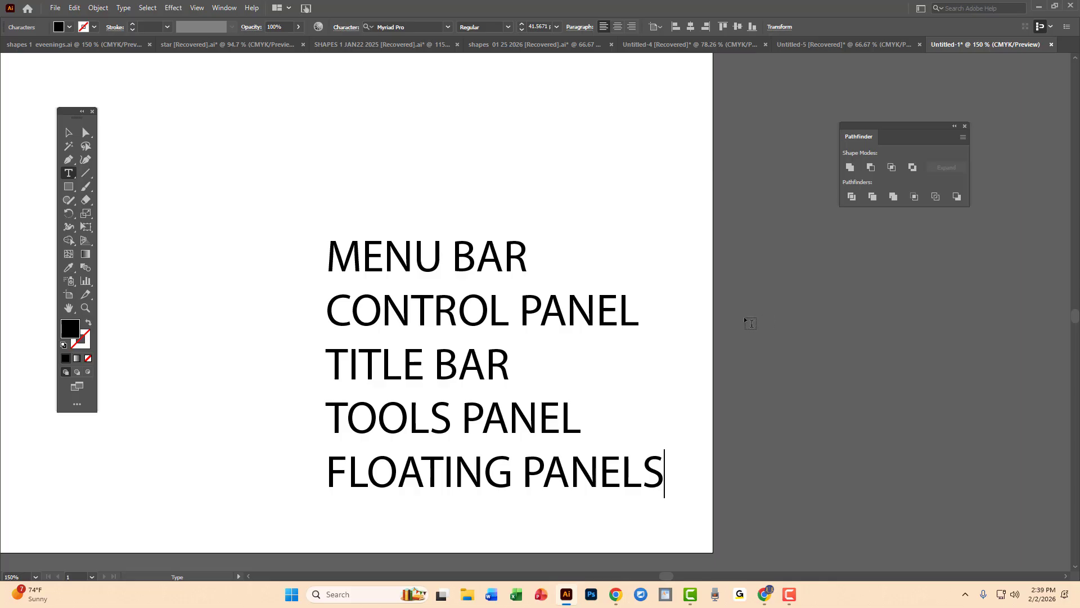
Try zooming the artboard out and in with the Zoom tool, removing the stray Z from the FLOATING PANELS line.
{"action": "left_click", "coordinate": [86, 308]}
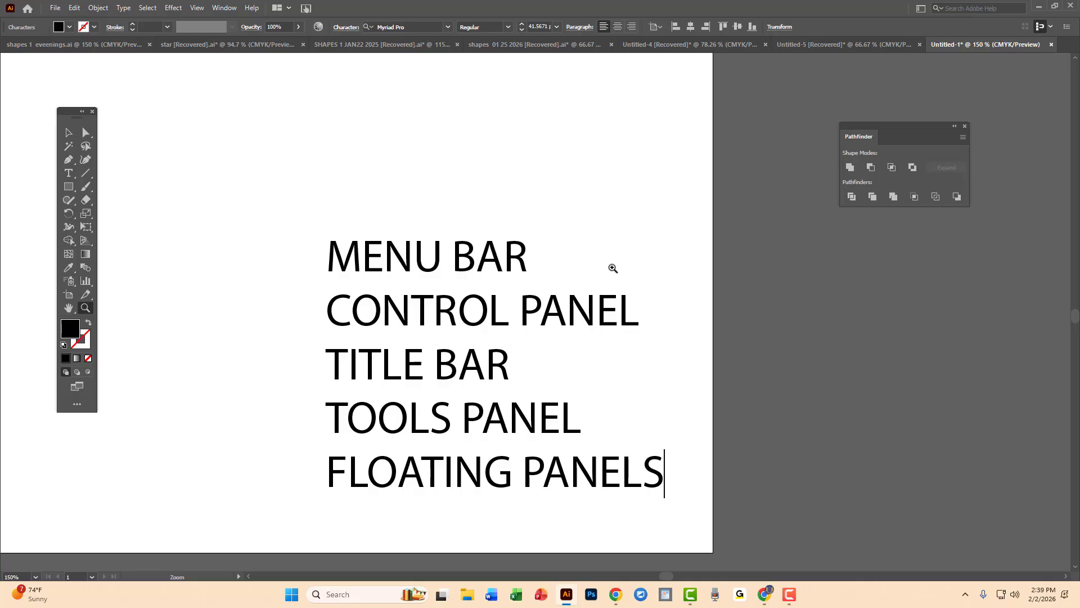
{"action": "key", "text": "space"}
{"action": "type", "text": "Z"}
{"action": "key", "text": "ctrl+minus"}
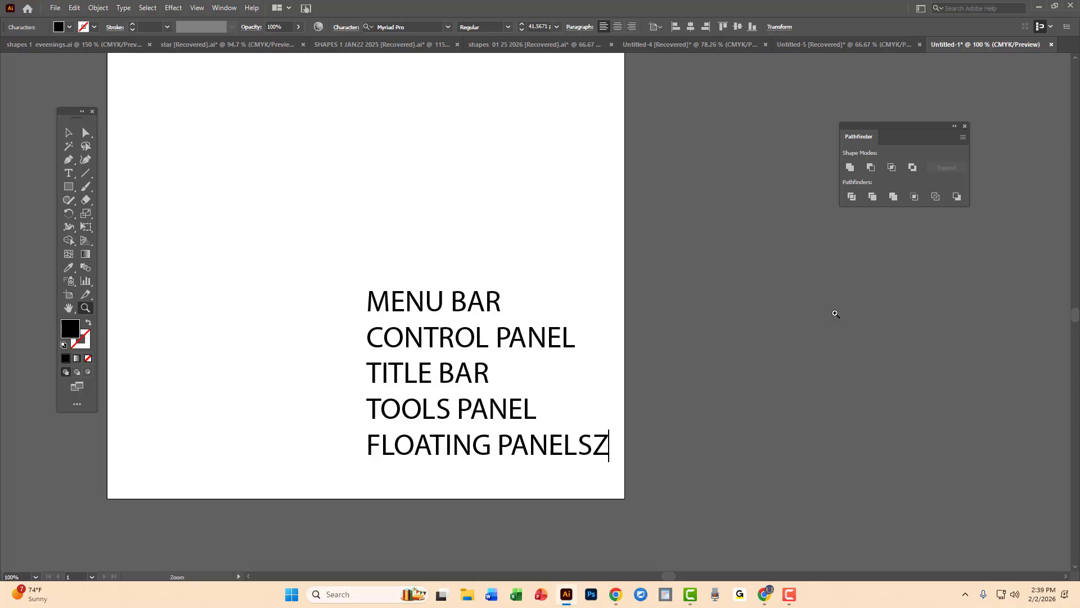
{"action": "key", "text": "BackSpace"}
{"action": "type", "text": "Z"}
{"action": "key", "text": "BackSpace"}
{"action": "left_click", "coordinate": [681, 355]}
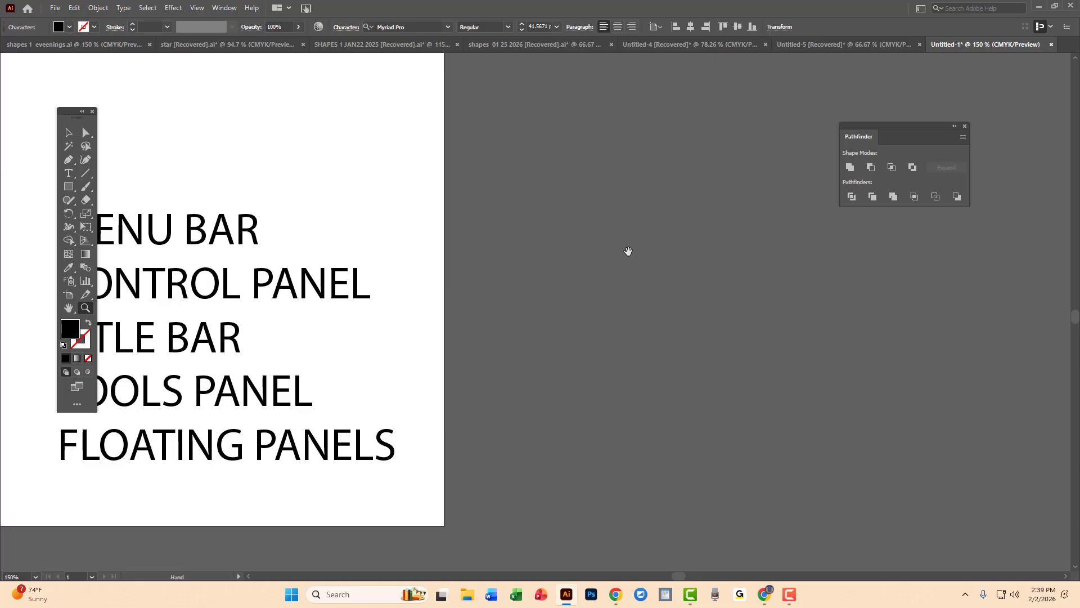
Move the five-line text object up and left toward the centre of the artboard.
{"action": "key", "text": "Escape"}
{"action": "key", "text": "ctrl+0"}
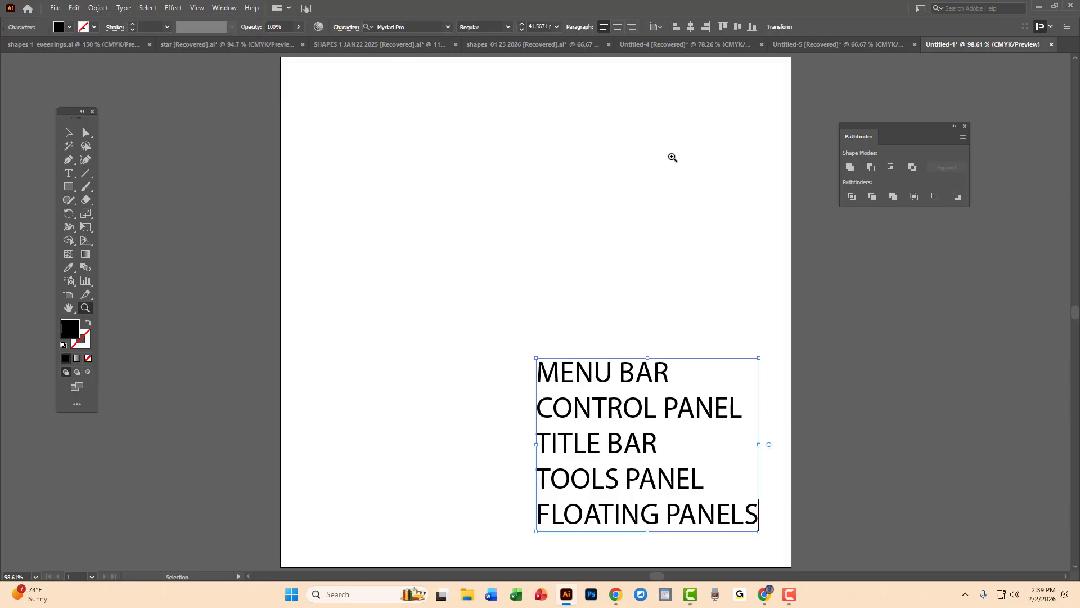
{"action": "key", "text": "ctrl+minus"}
{"action": "key", "text": "ctrl+minus"}
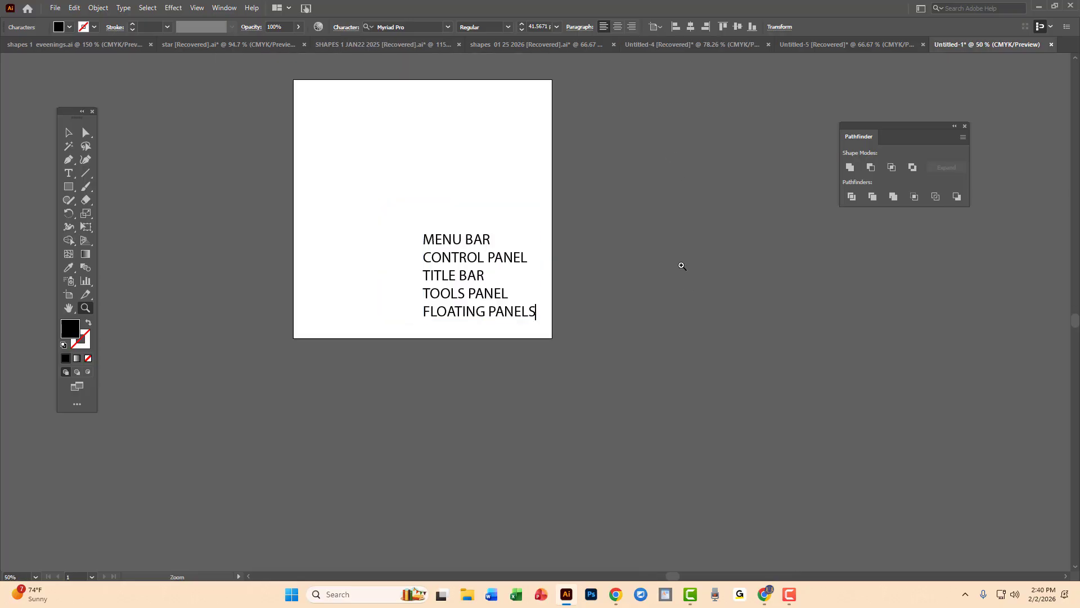
{"action": "left_click_drag", "start_coordinate": [688, 289], "coordinate": [752, 402]}
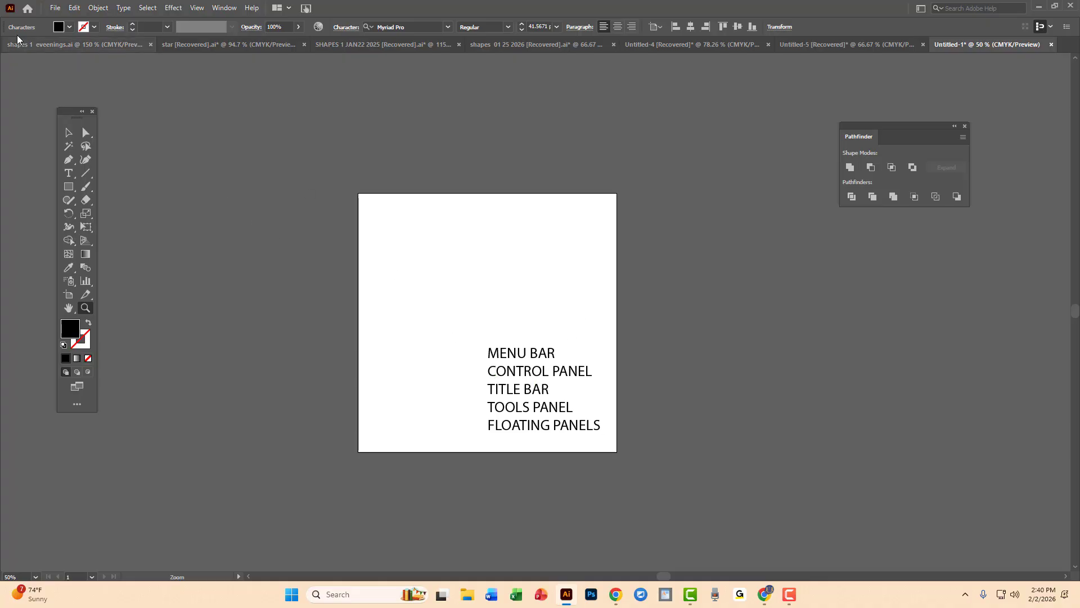
{"action": "left_click", "coordinate": [75, 132]}
{"action": "left_click_drag", "start_coordinate": [544, 379], "coordinate": [518, 323]}
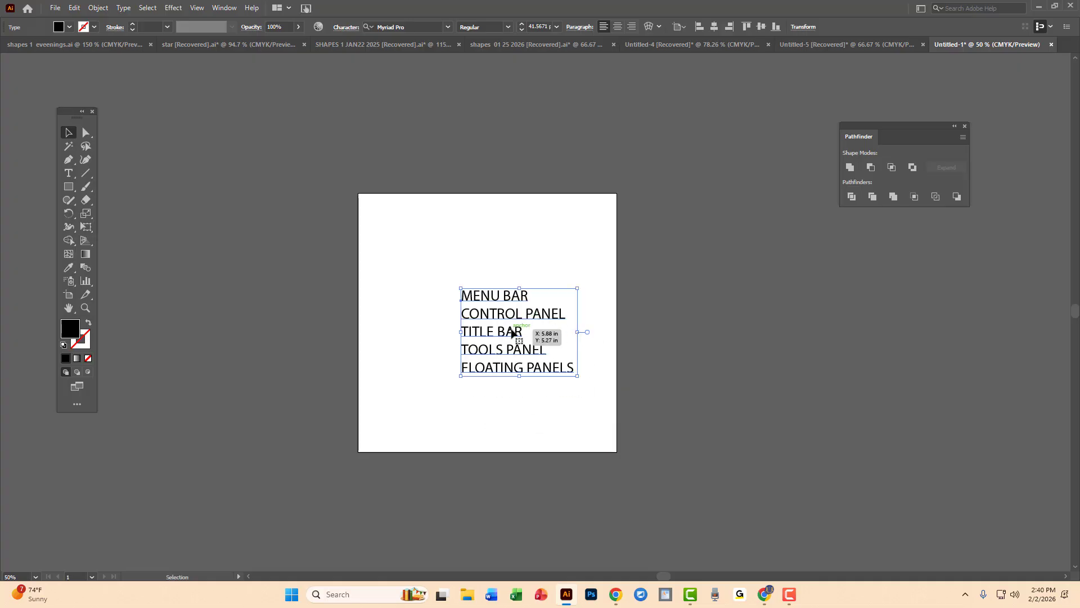
Add a sixth line reading "ART BOARD" below FLOATING PANELS and finish editing the text.
{"action": "key", "text": "t"}
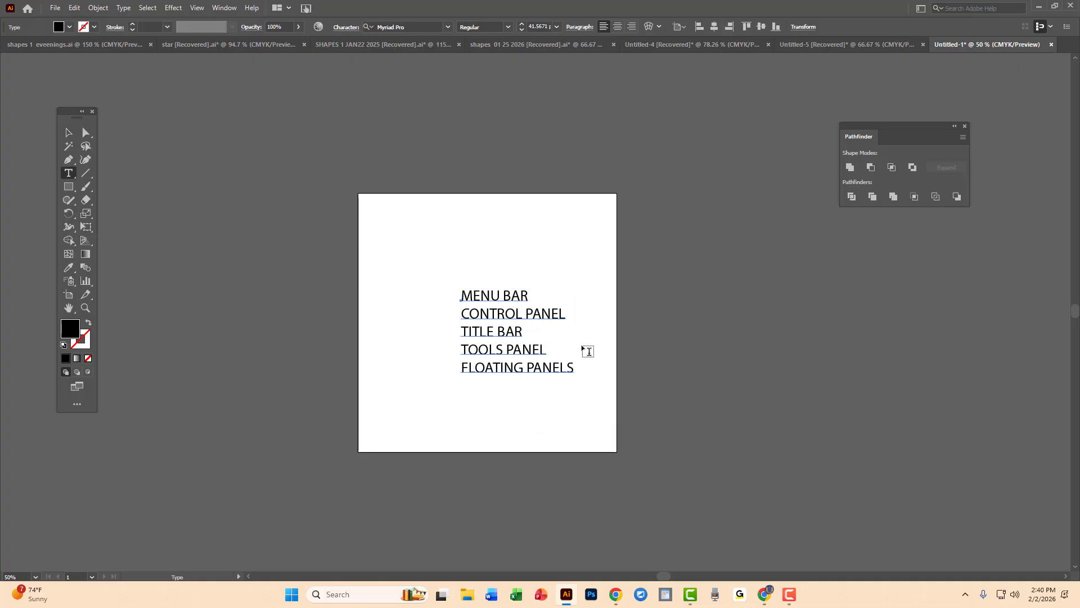
{"action": "left_click", "coordinate": [570, 366]}
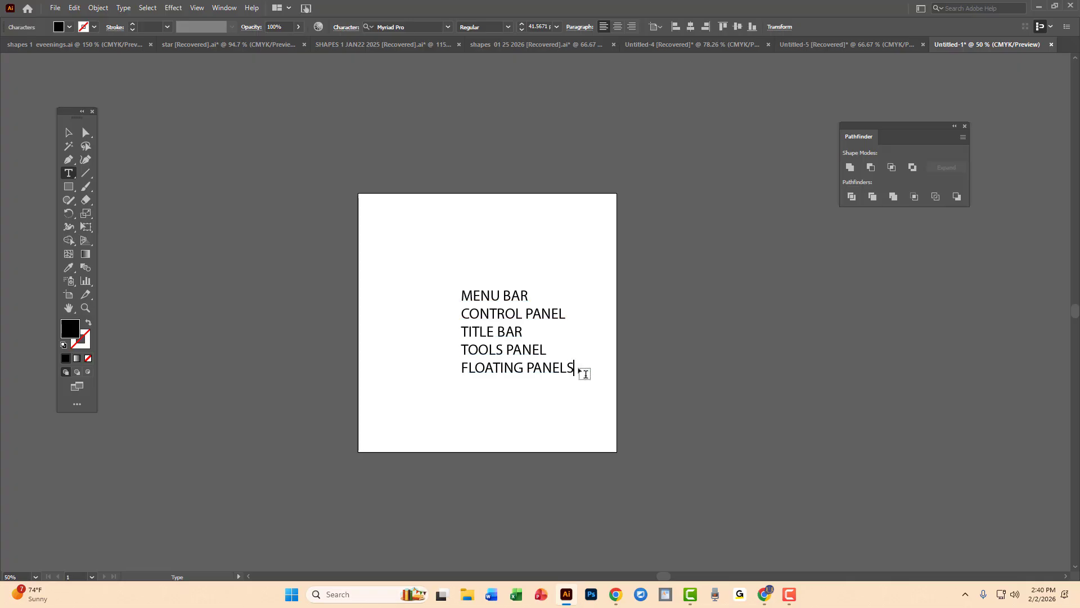
{"action": "key", "text": "Return"}
{"action": "type", "text": "ART BOARD"}
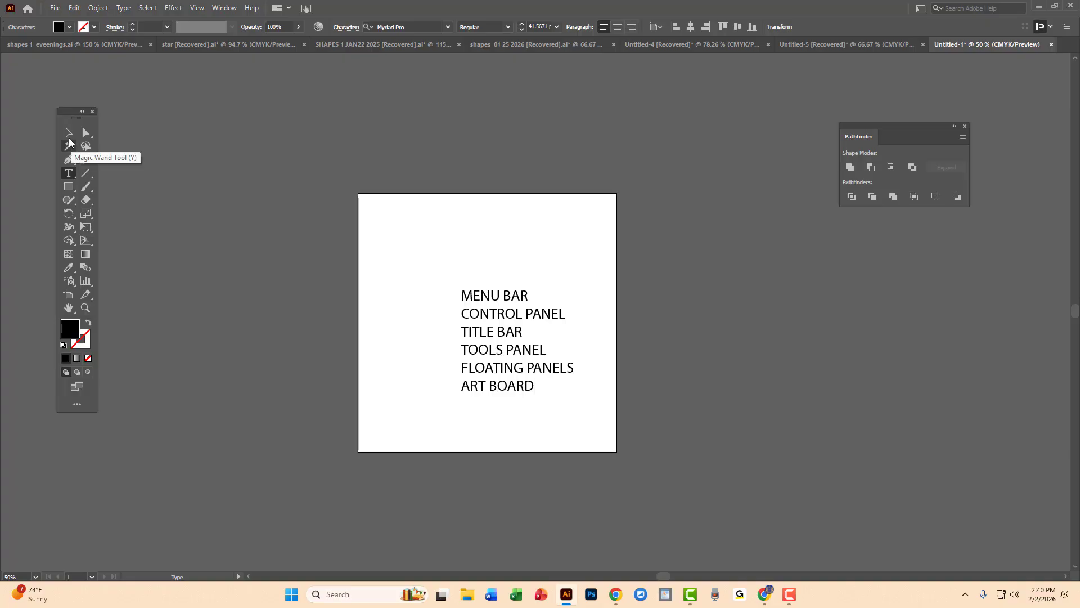
{"action": "key", "text": "Escape"}
Examine the full canvas area surrounding the artboard at 4.17% zoom.
{"action": "key", "text": "space"}
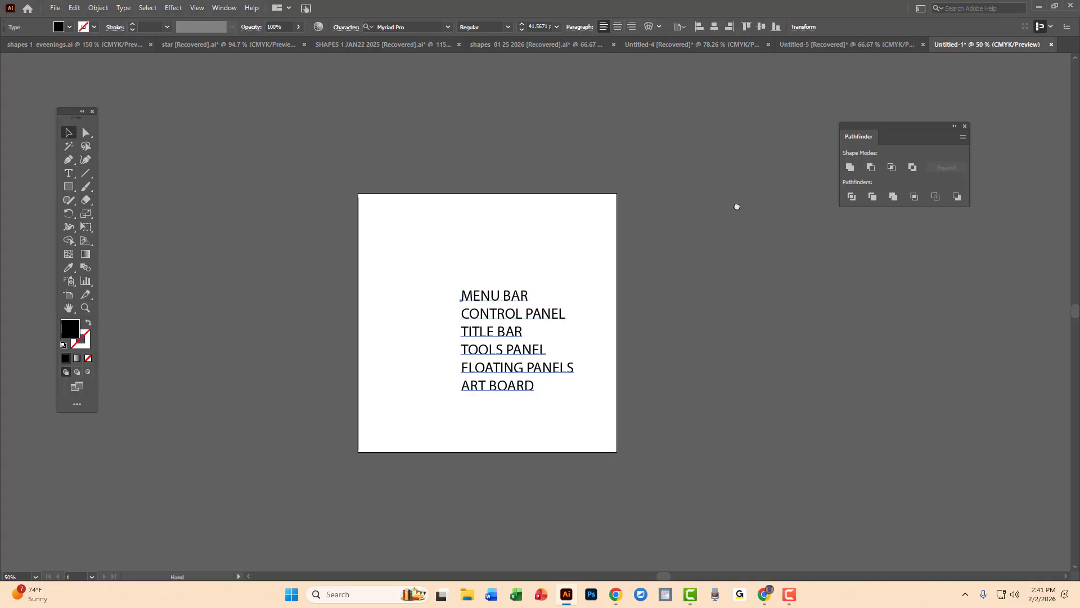
{"action": "left_click_drag", "start_coordinate": [735, 206], "coordinate": [736, 271]}
{"action": "key", "text": "z"}
{"action": "left_click", "coordinate": [719, 250], "text": "alt"}
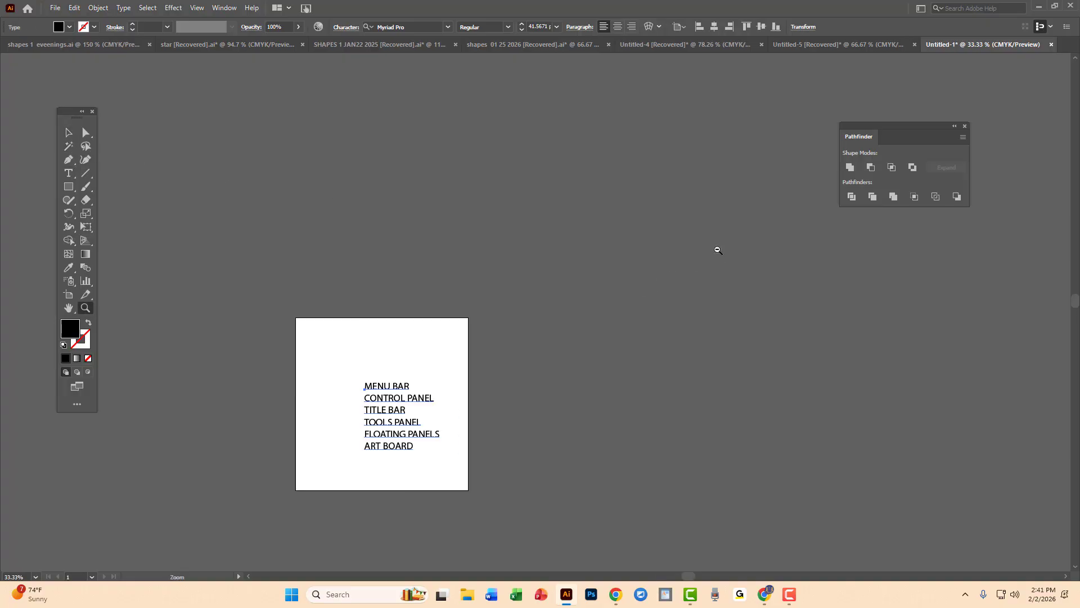
{"action": "left_click", "coordinate": [481, 285], "text": "alt"}
{"action": "left_click", "coordinate": [495, 296], "text": "alt"}
{"action": "left_click", "coordinate": [546, 343], "text": "alt"}
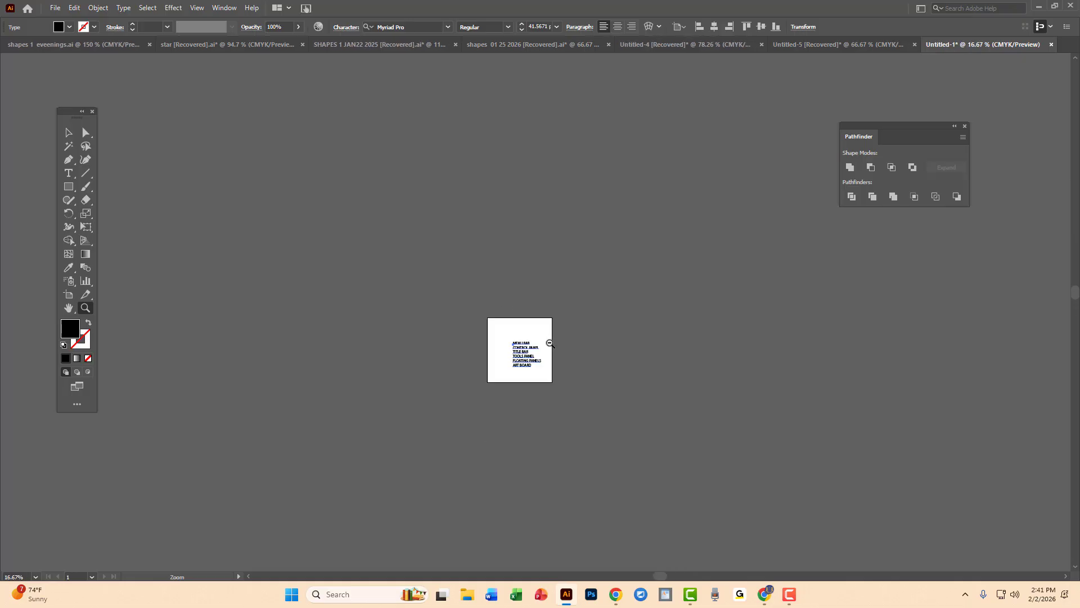
{"action": "left_click", "coordinate": [544, 354], "text": "alt"}
{"action": "left_click", "coordinate": [535, 327], "text": "alt"}
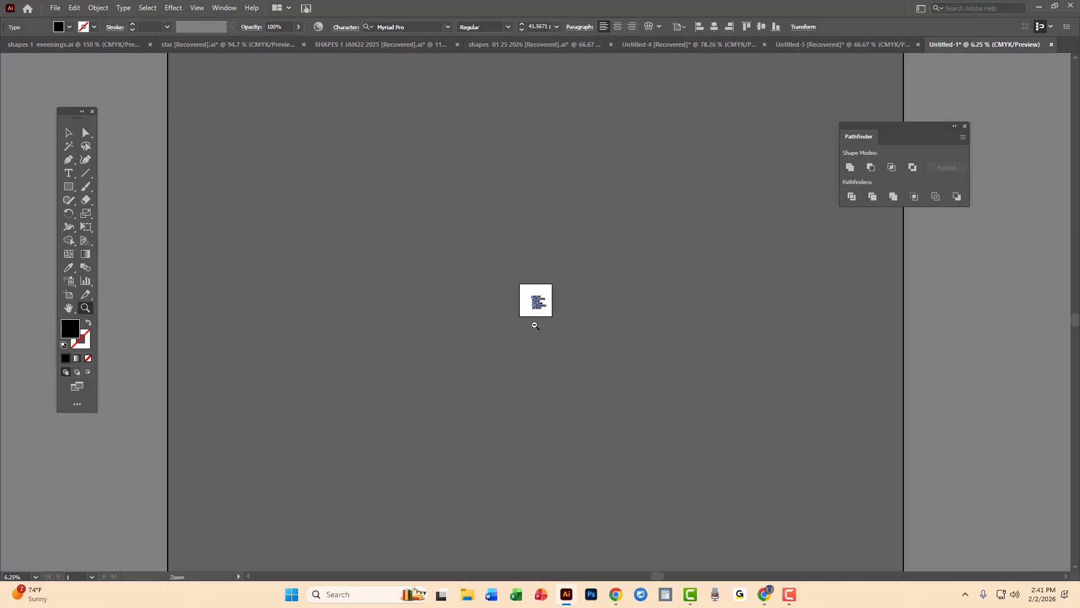
{"action": "left_click", "coordinate": [545, 316], "text": "alt"}
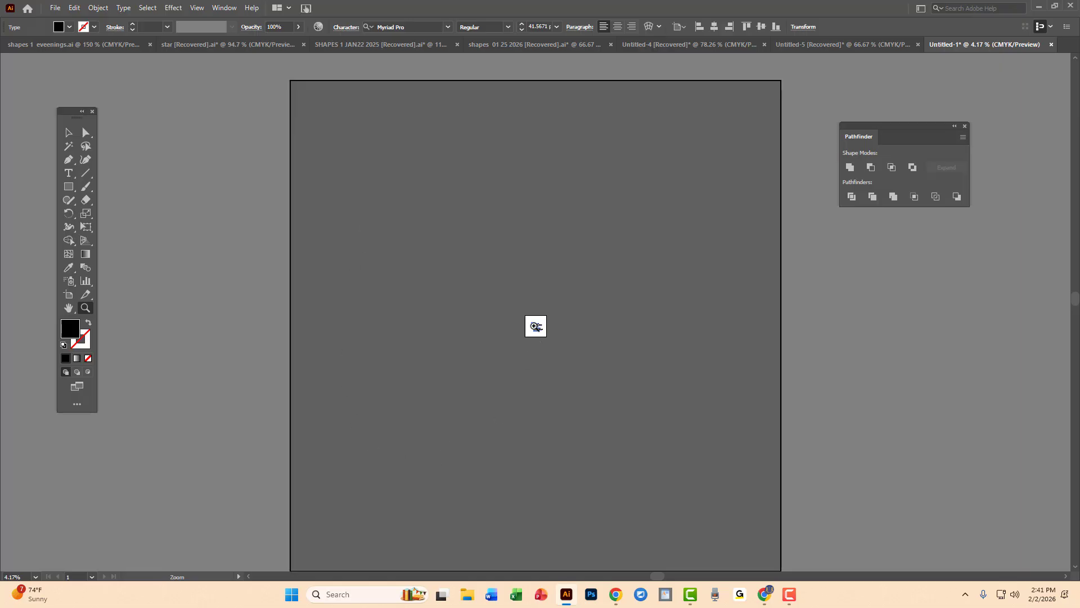
Move the six-line text object off the artboard onto the canvas to its right, return it to the artboard, and deselect it.
{"action": "left_click", "coordinate": [536, 326]}
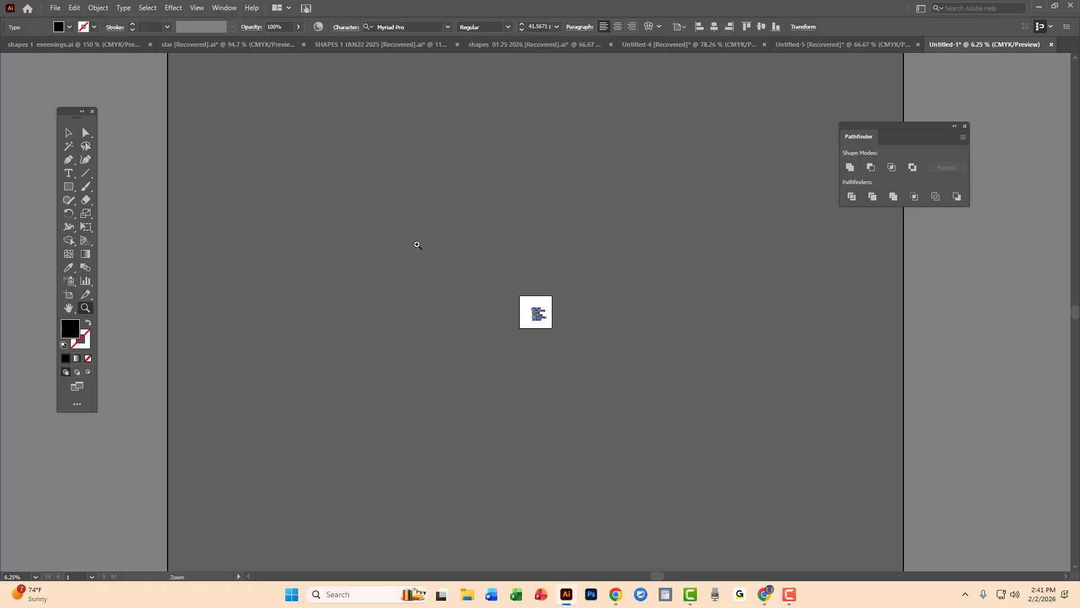
{"action": "left_click", "coordinate": [70, 134]}
{"action": "left_click", "coordinate": [568, 312]}
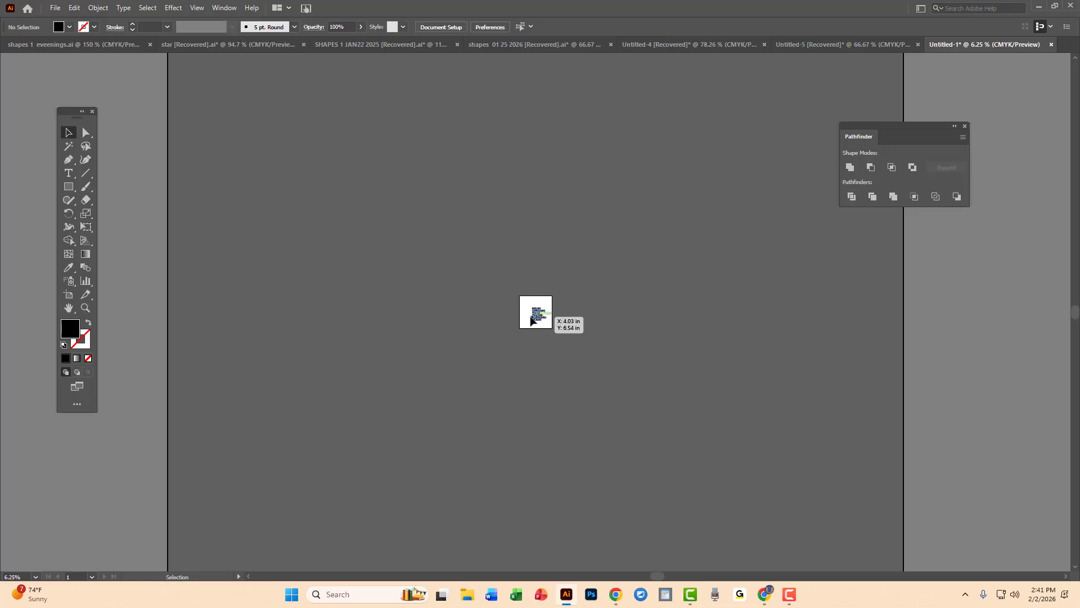
{"action": "left_click_drag", "start_coordinate": [531, 320], "coordinate": [629, 304]}
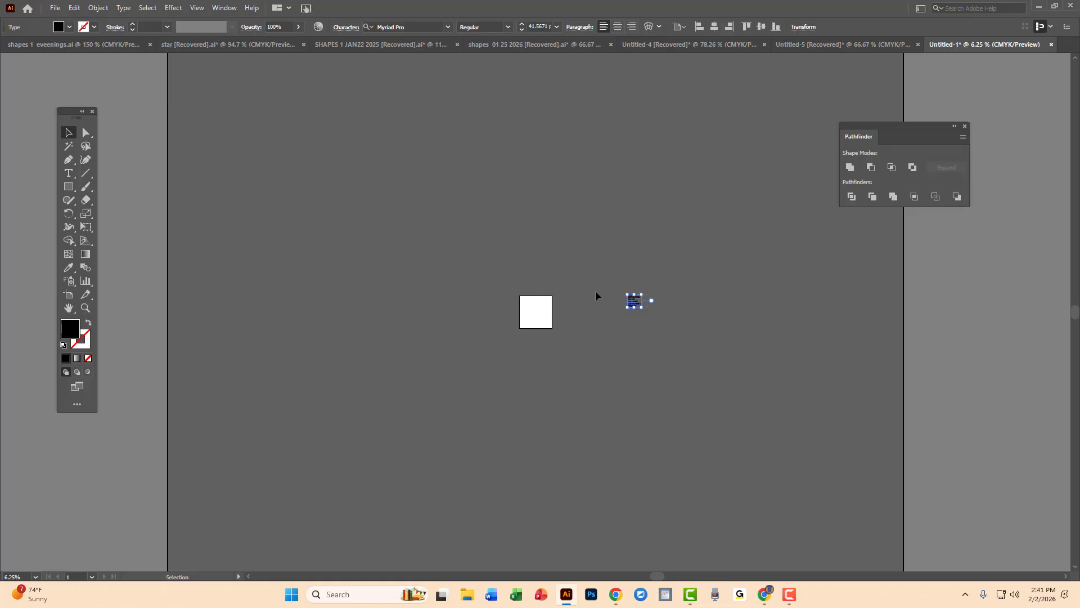
{"action": "left_click_drag", "start_coordinate": [628, 302], "coordinate": [538, 320]}
{"action": "left_click", "coordinate": [538, 180]}
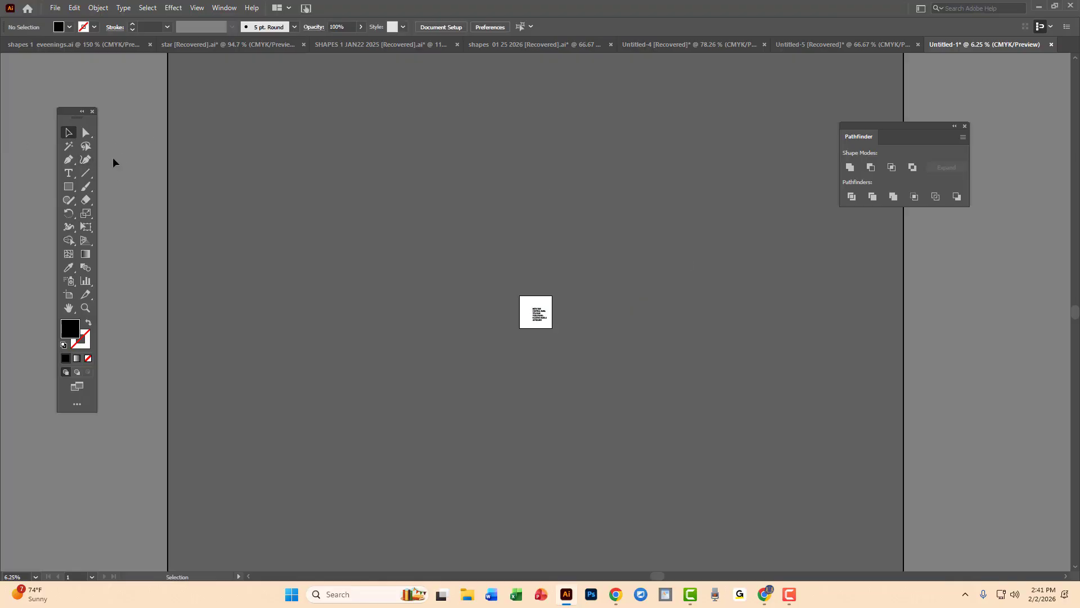
Draw a black rectangle about 11.13 by 15.92 in on the canvas right of the artboard, and deselect it.
{"action": "left_click", "coordinate": [70, 189]}
{"action": "left_click_drag", "start_coordinate": [624, 262], "coordinate": [659, 311]}
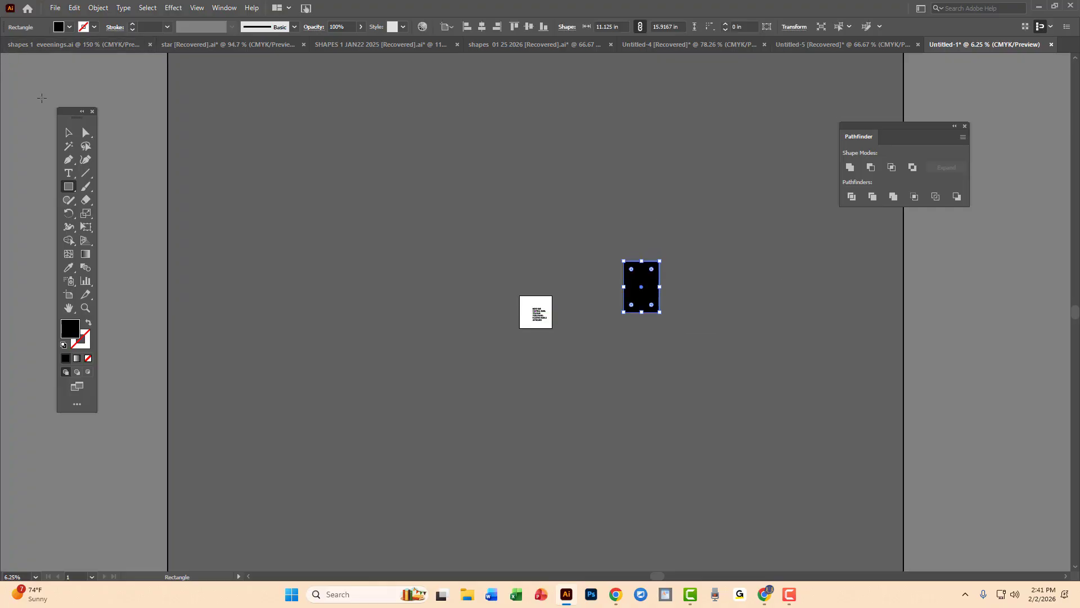
{"action": "left_click", "coordinate": [69, 133]}
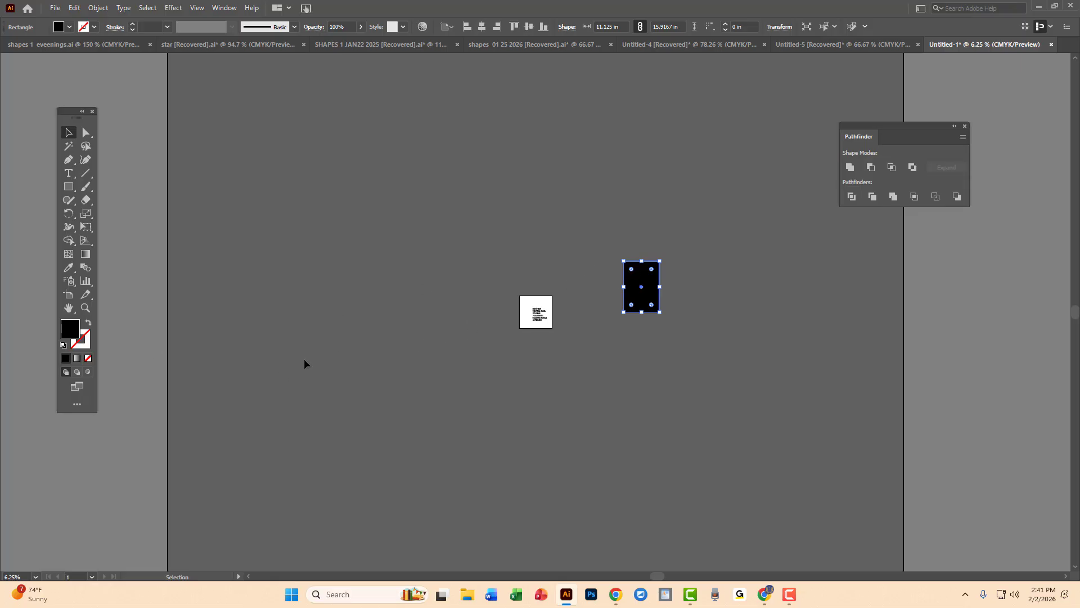
{"action": "left_click", "coordinate": [304, 324]}
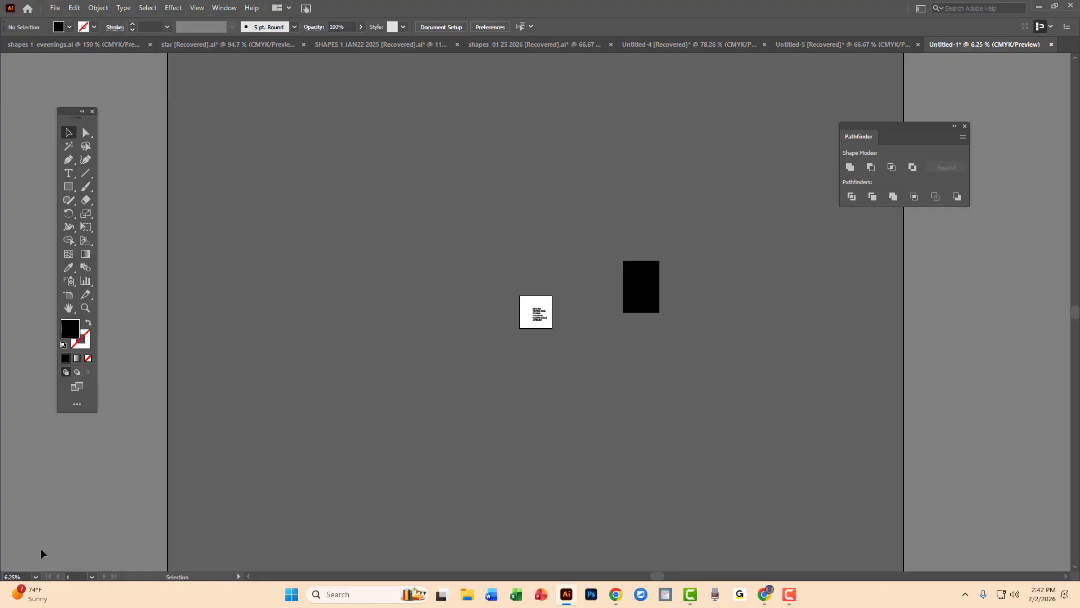
Shrink the black rectangle to about 6.44 by 7.96 in and place it on the canvas, right of and slightly below the artboard.
{"action": "key", "text": "ctrl"}
{"action": "key", "text": "ctrl"}
{"action": "left_click_drag", "start_coordinate": [651, 289], "coordinate": [620, 303]}
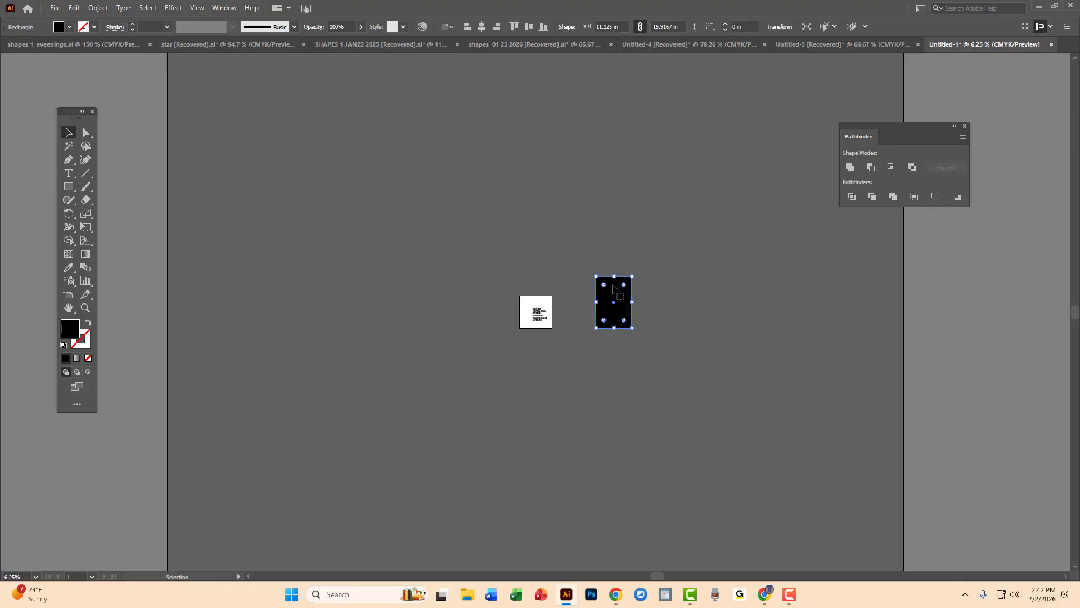
{"action": "left_click_drag", "start_coordinate": [618, 283], "coordinate": [628, 276]}
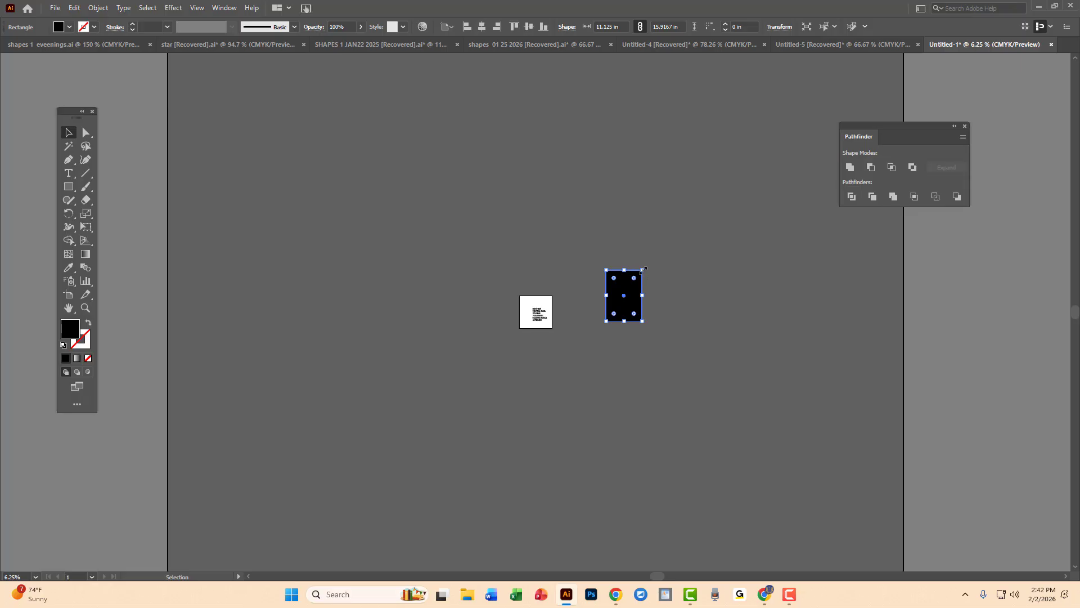
{"action": "left_click_drag", "start_coordinate": [643, 269], "coordinate": [681, 339]}
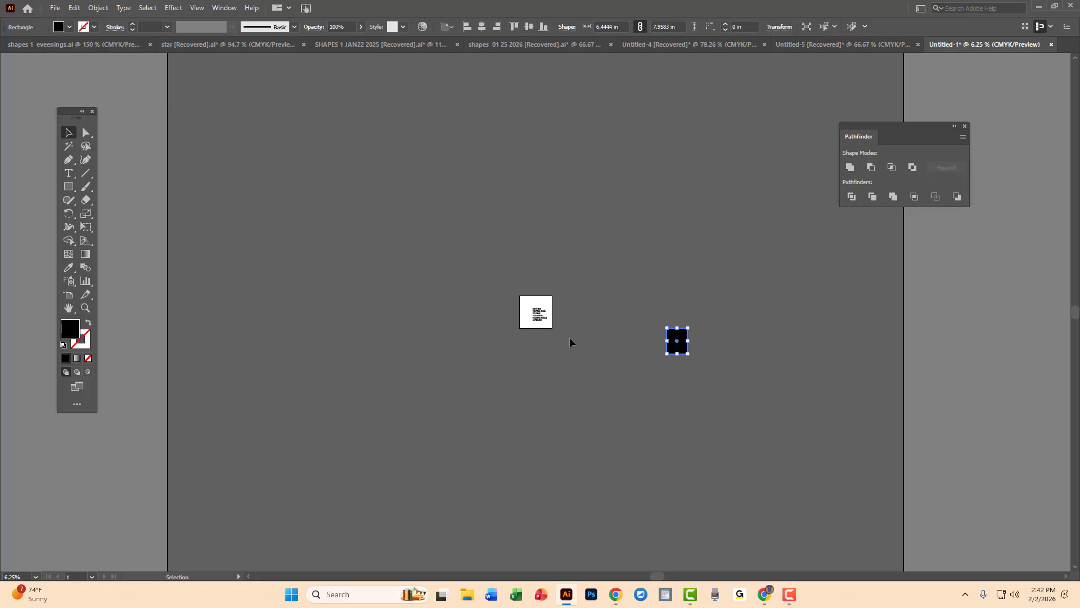
Show the whole canvas at 3.13% zoom and move the floating Pathfinder panel lower beside it.
{"action": "key", "text": "z"}
{"action": "left_click", "coordinate": [552, 254], "text": "alt"}
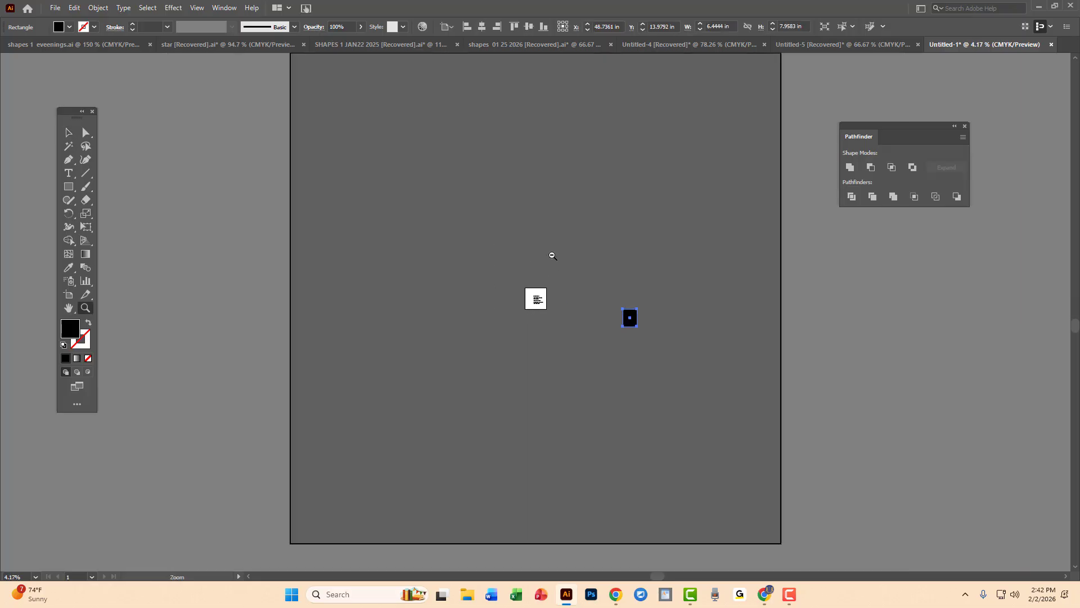
{"action": "left_click", "coordinate": [557, 253], "text": "alt"}
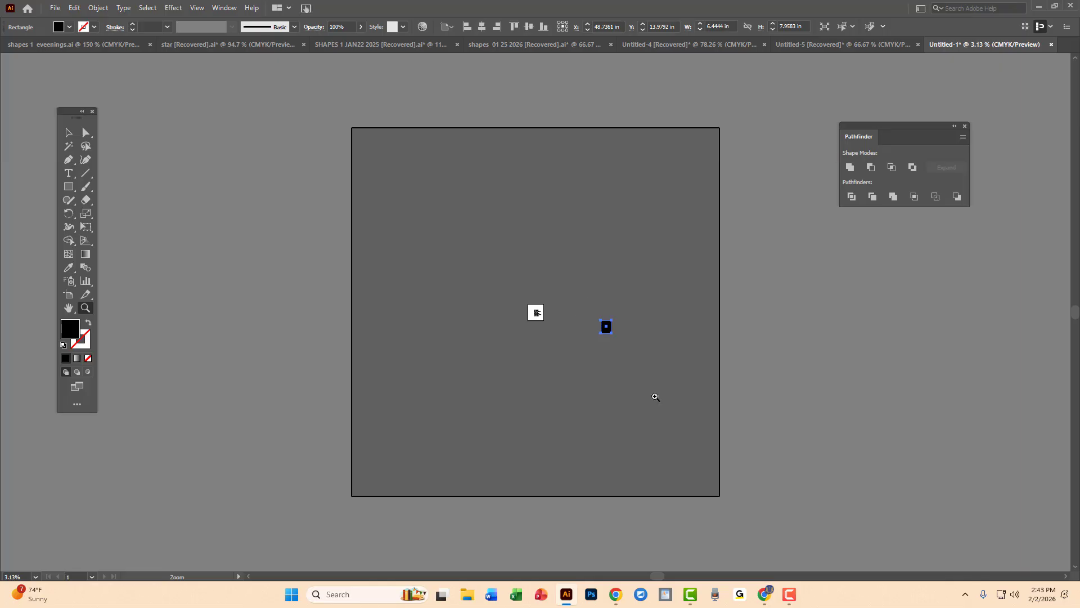
{"action": "left_click_drag", "start_coordinate": [916, 128], "coordinate": [903, 271]}
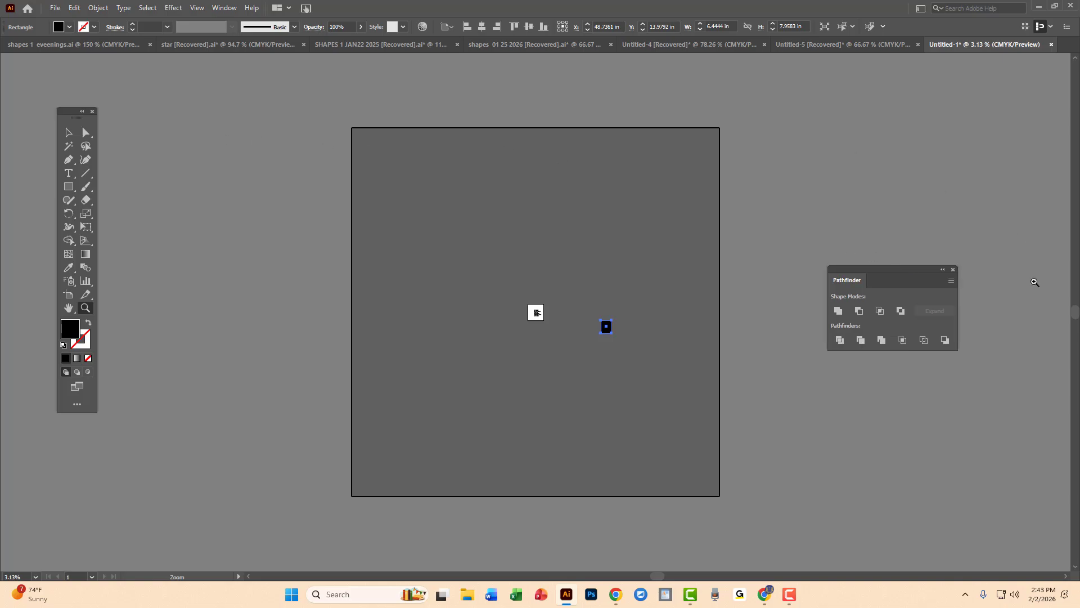